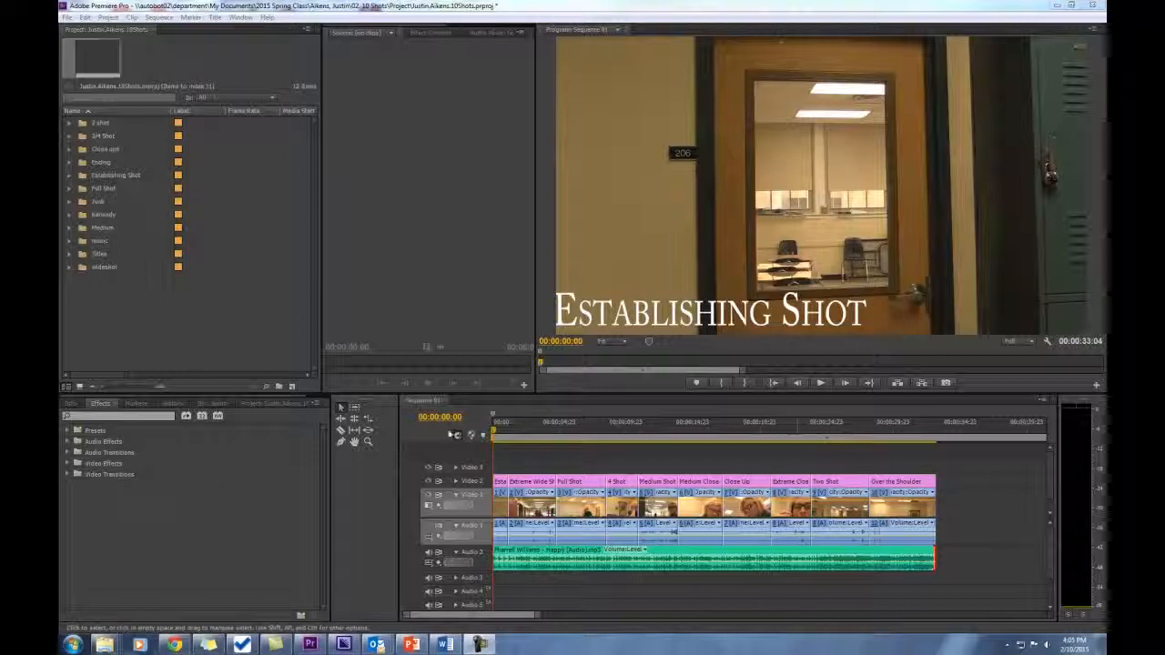
- Shift all clips in Sequence 01 about two seconds later to leave a black gap at the start
click(460, 427)
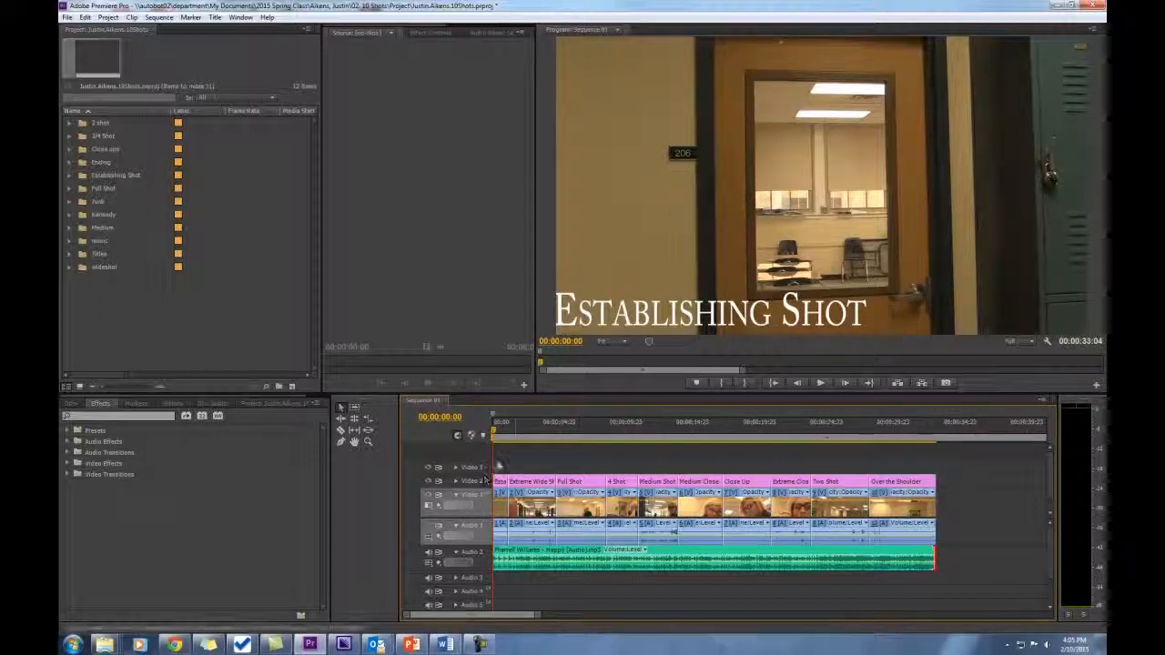
drag(977, 458, 511, 537)
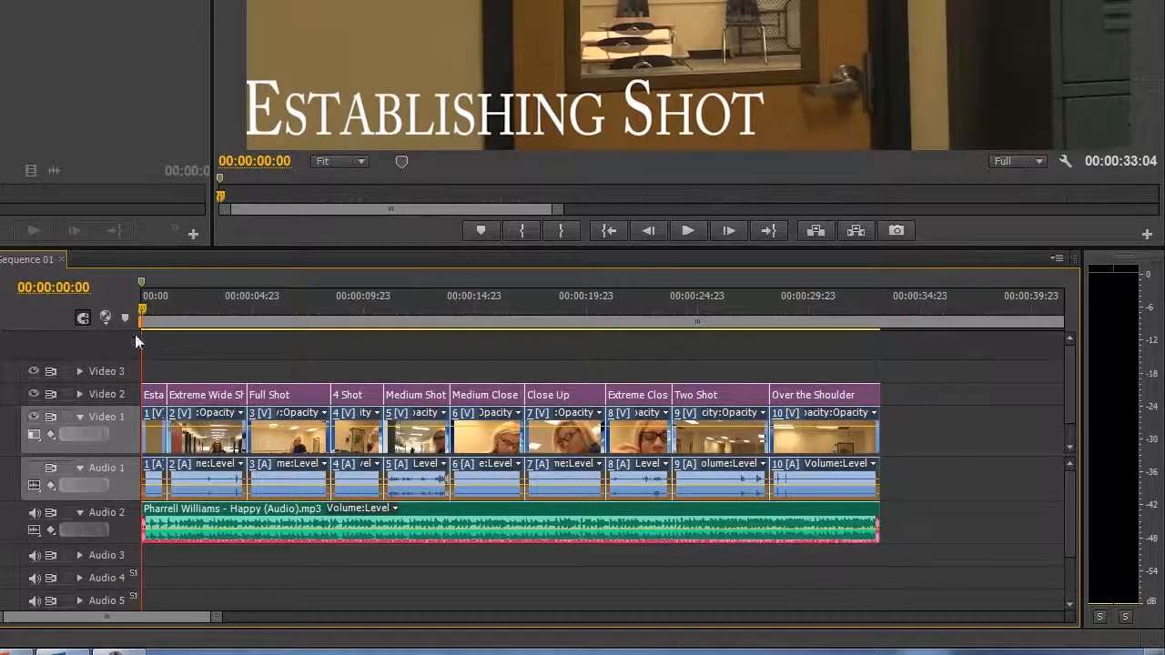
drag(191, 406, 244, 405)
- Play back the opening of the sequence from the black gap into the first clips
click(188, 307)
mouse_move(188, 305)
mouse_down()
mouse_move(158, 319)
mouse_move(192, 319)
mouse_up()
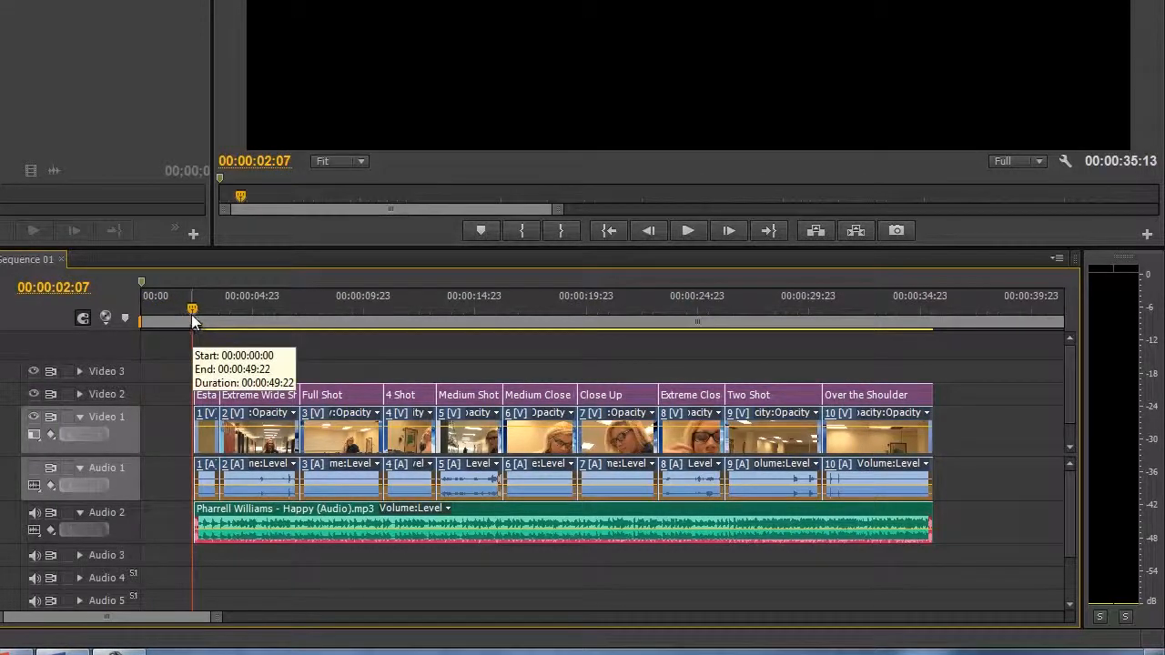
click(178, 308)
key(space)
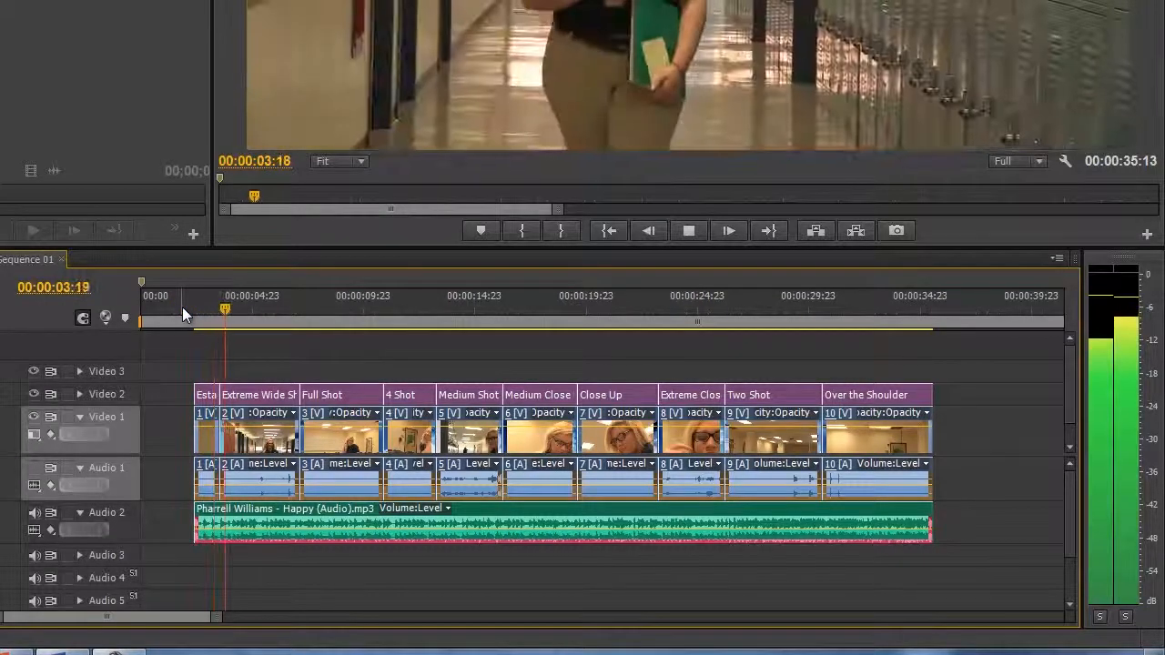
key(space)
- Edit the Establishing Shot title on Video 2 and move its text inside the title-safe margin near the top of the frame
click(208, 312)
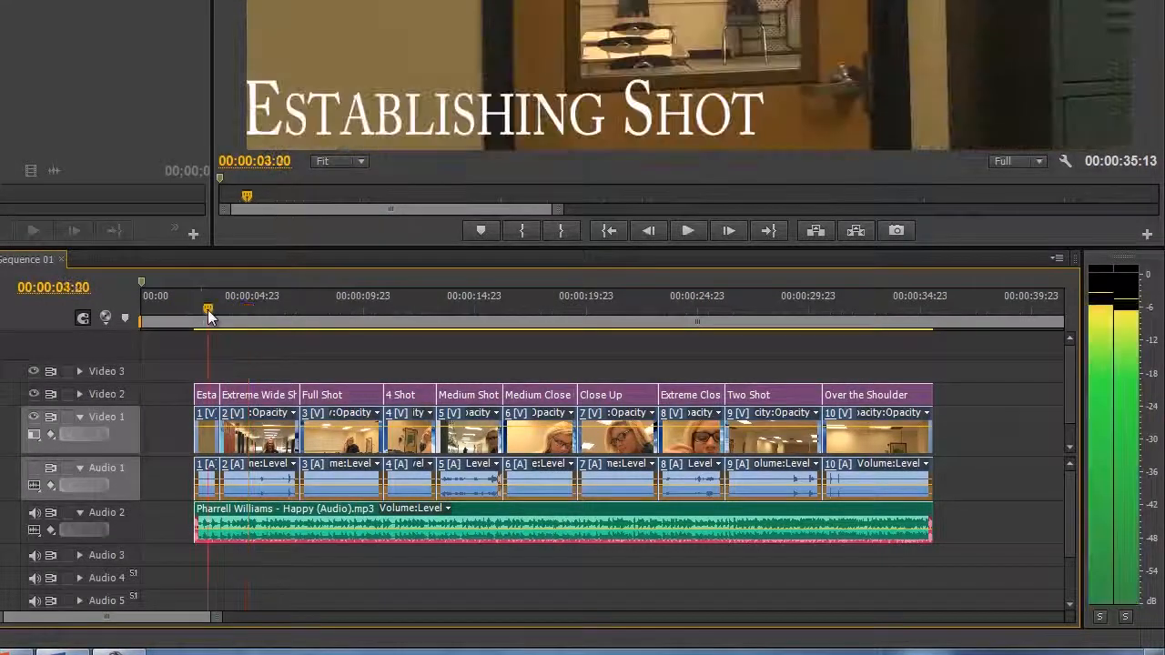
click(177, 340)
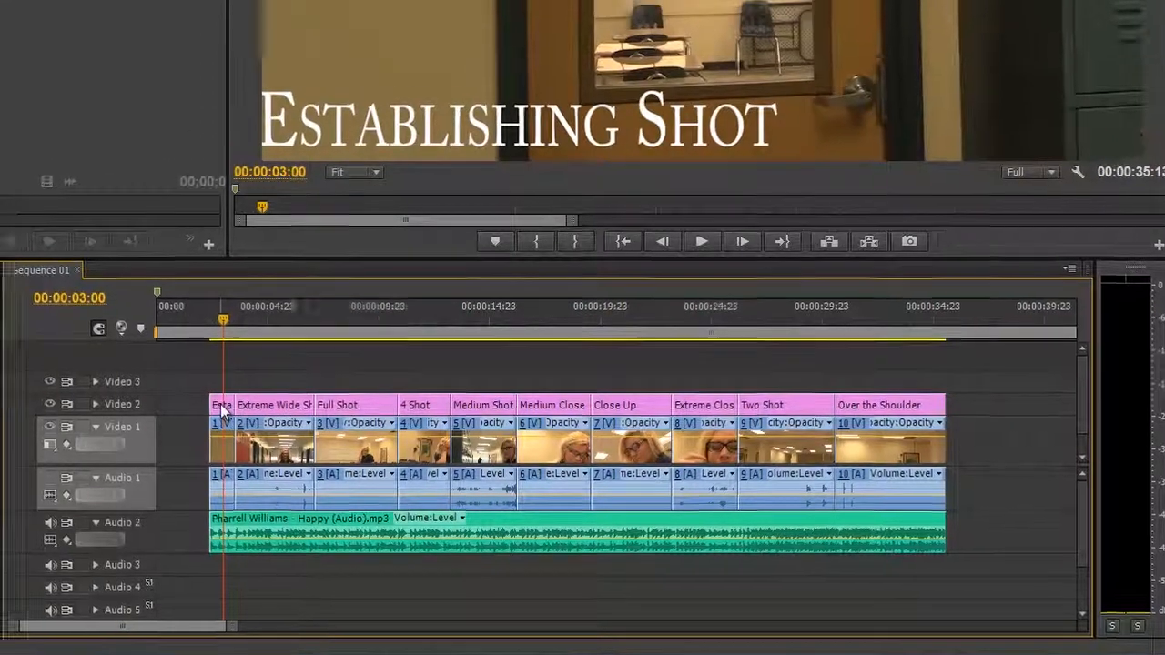
double_click(208, 397)
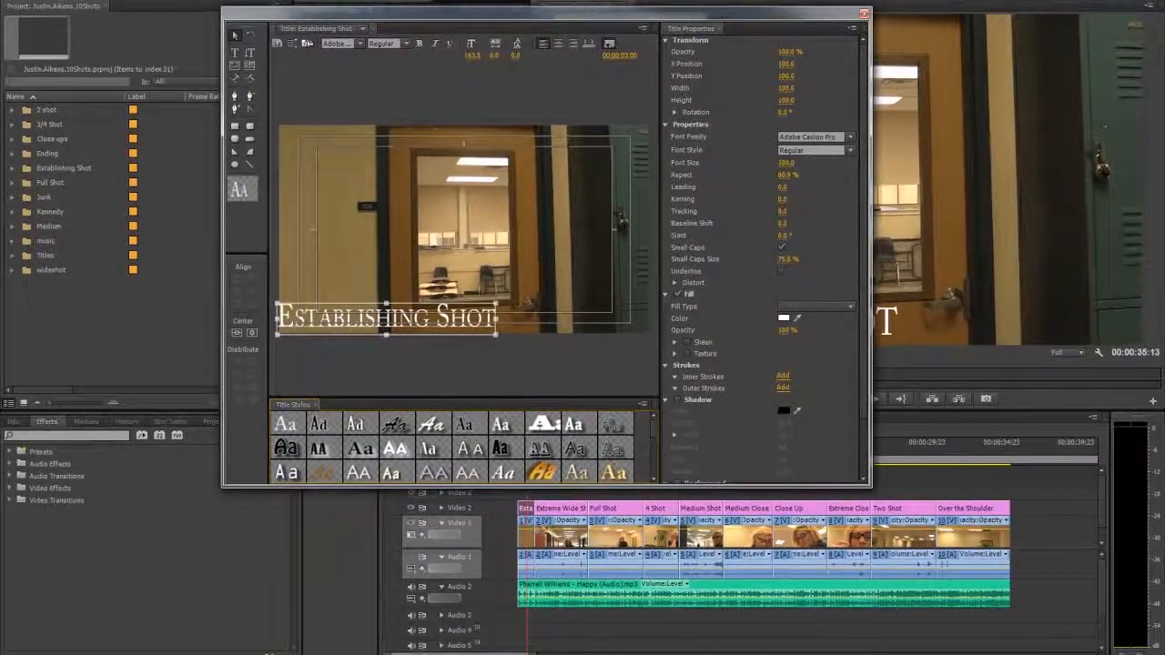
drag(310, 319, 351, 168)
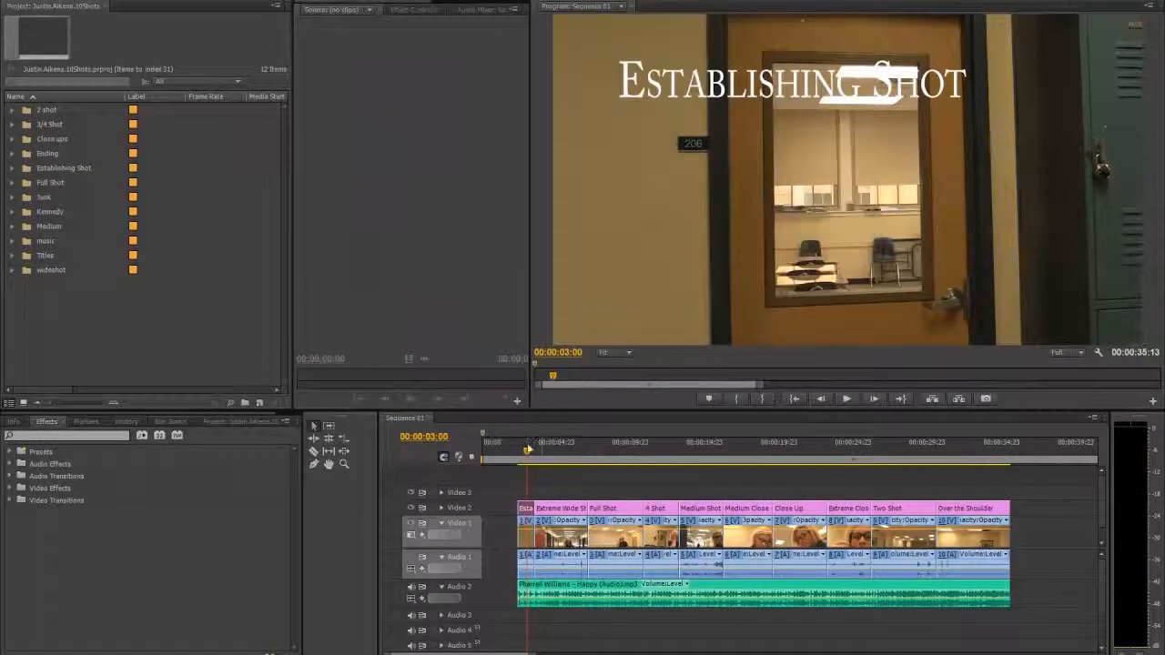
- Review the Close Up and Over the Shoulder titles, and extend the Audio 2 music clip about one second past the last video clip
drag(528, 450, 788, 456)
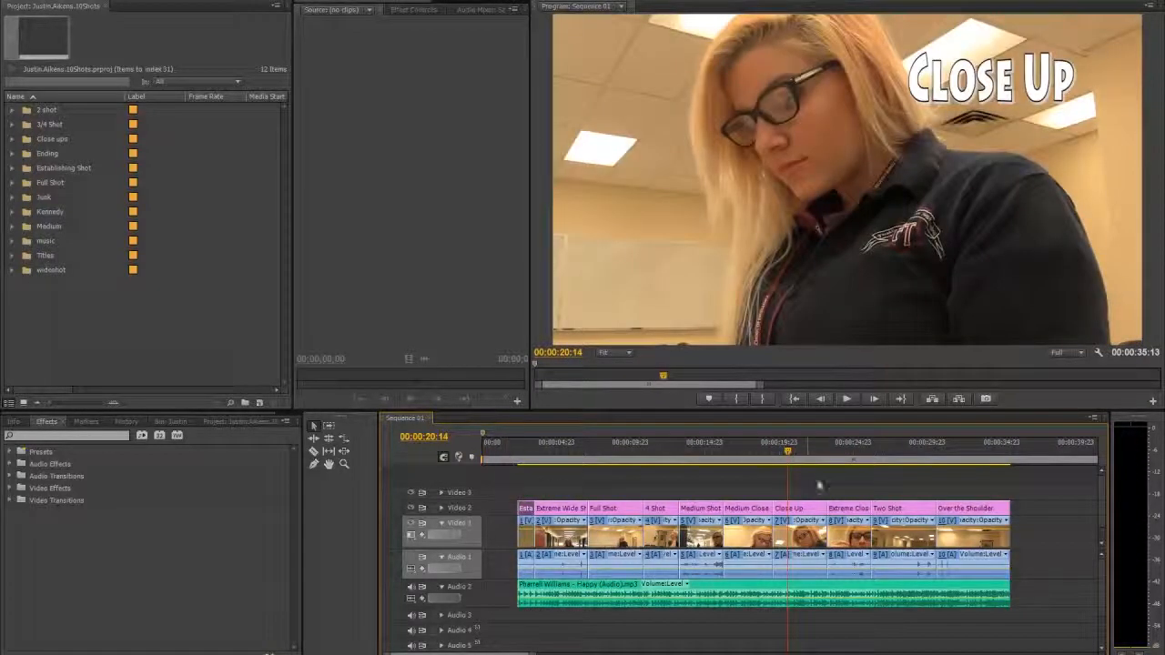
drag(1001, 454, 984, 452)
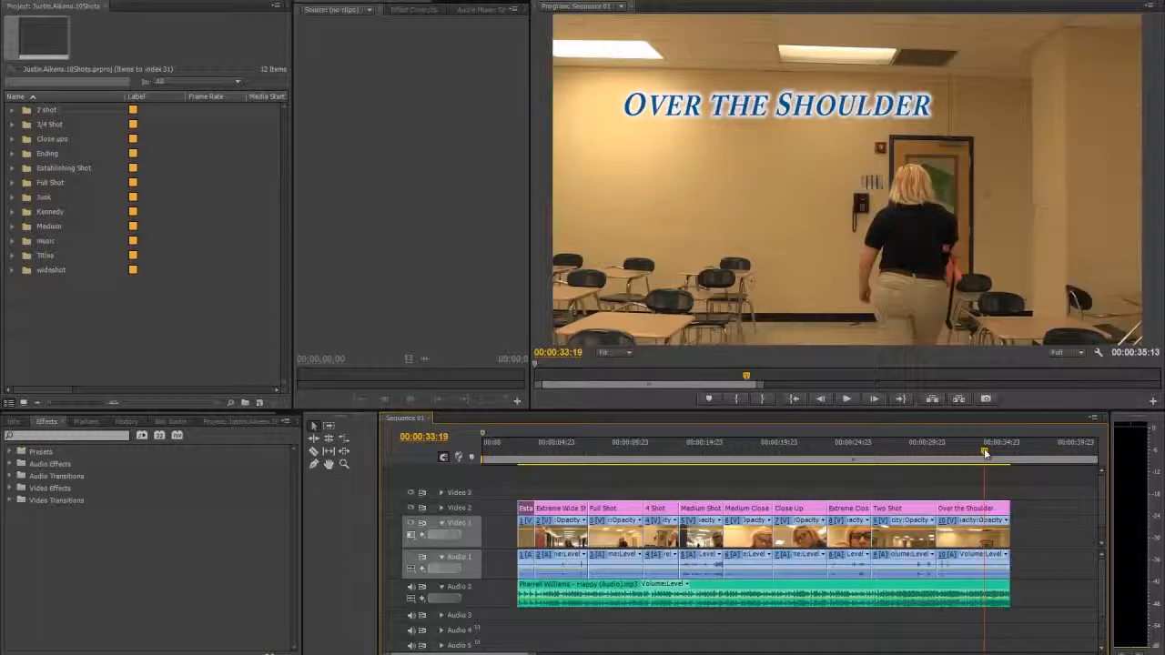
key(space)
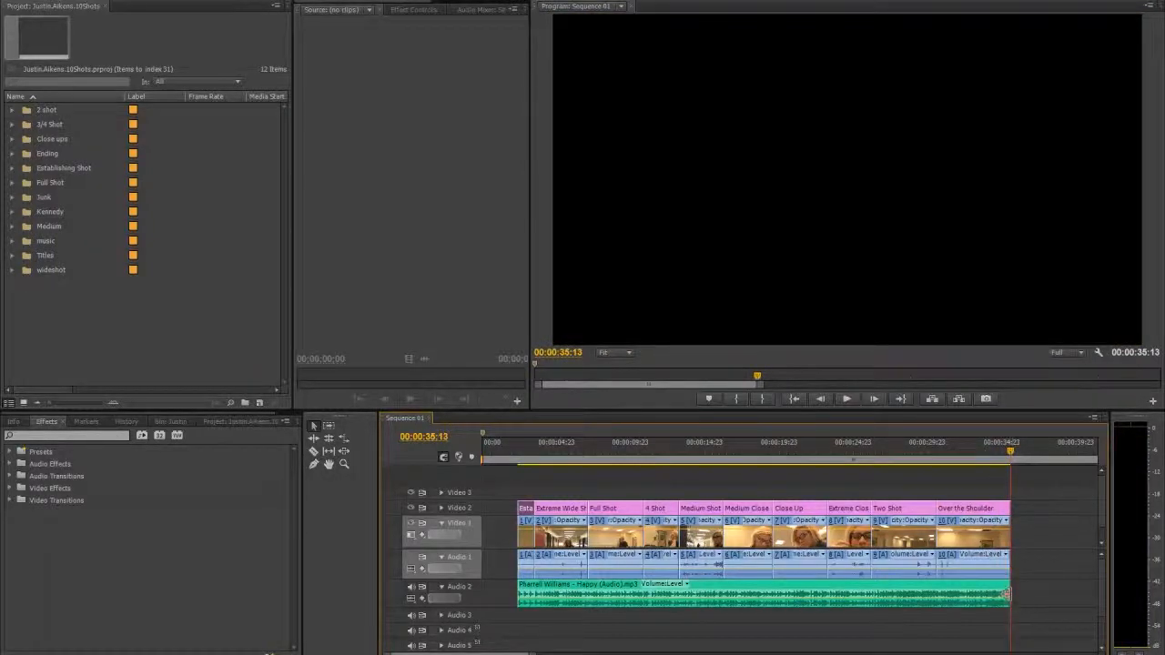
drag(1009, 594, 1022, 592)
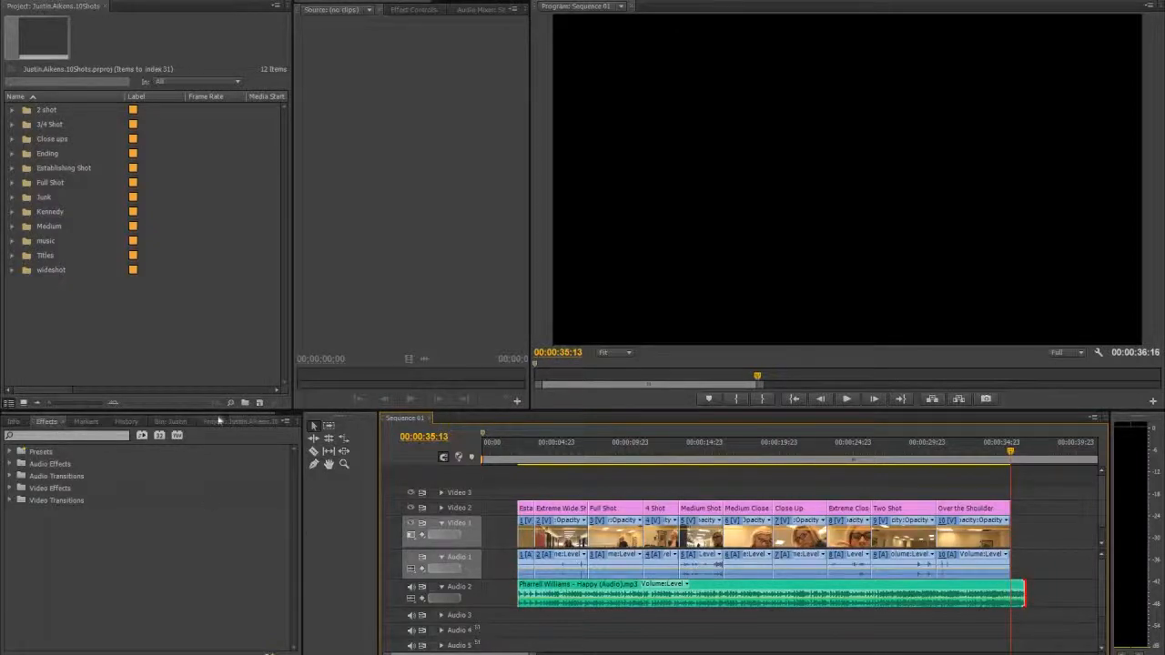
- Switch to the project bins and bring the Effects library back into view
click(210, 421)
drag(250, 415, 182, 416)
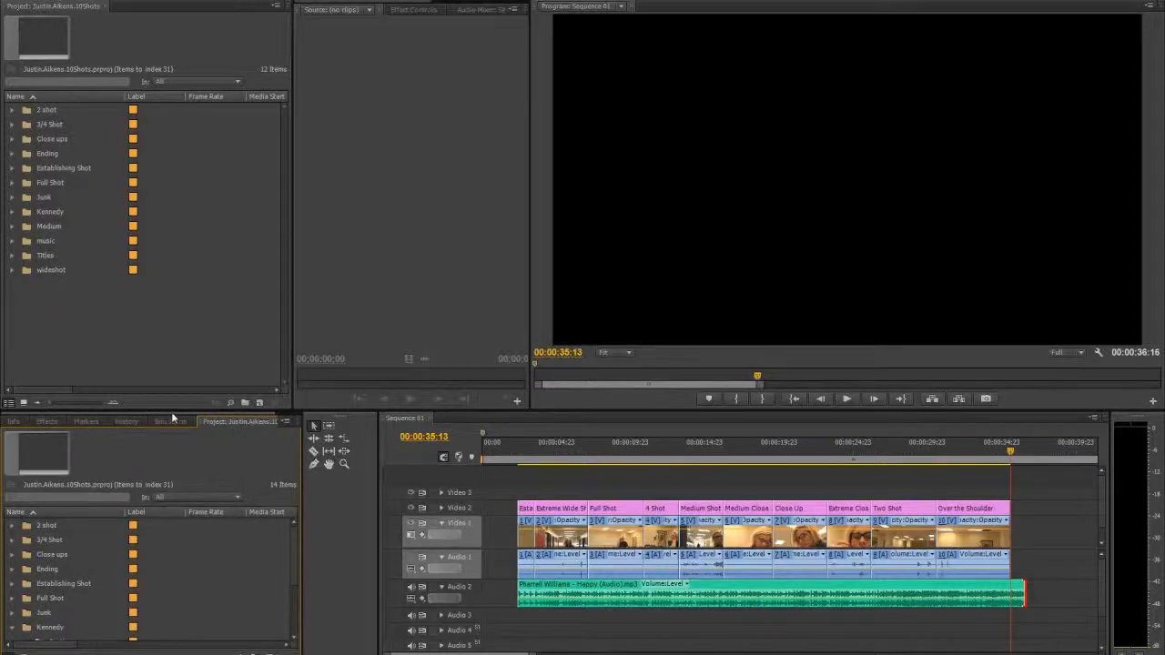
click(46, 422)
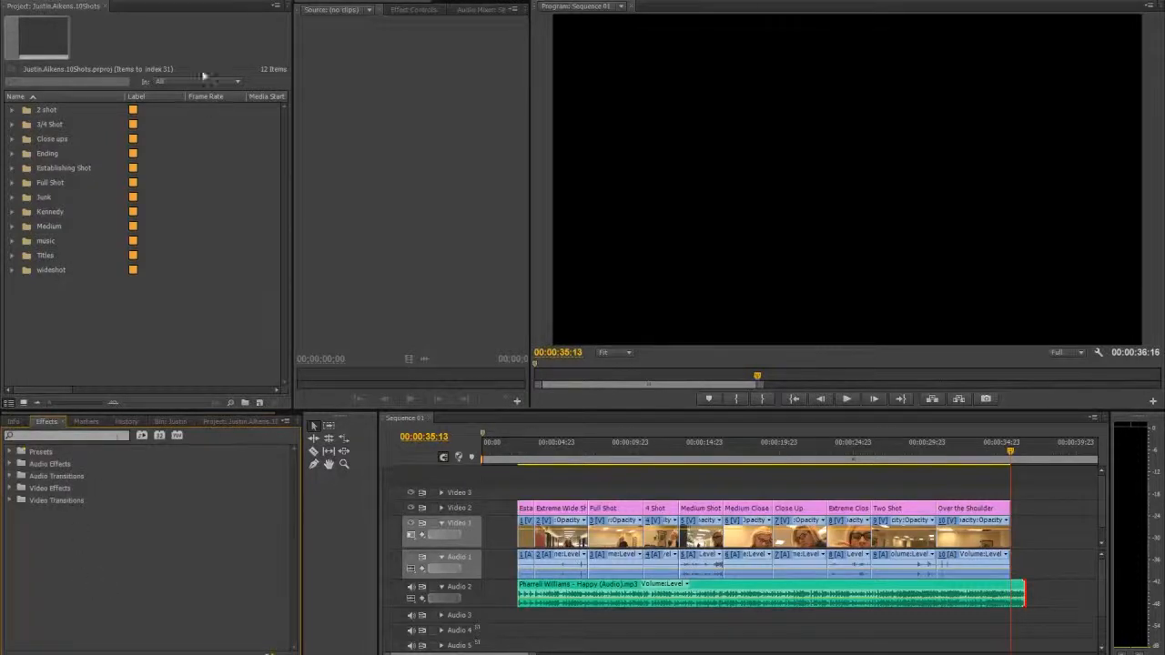
click(207, 1)
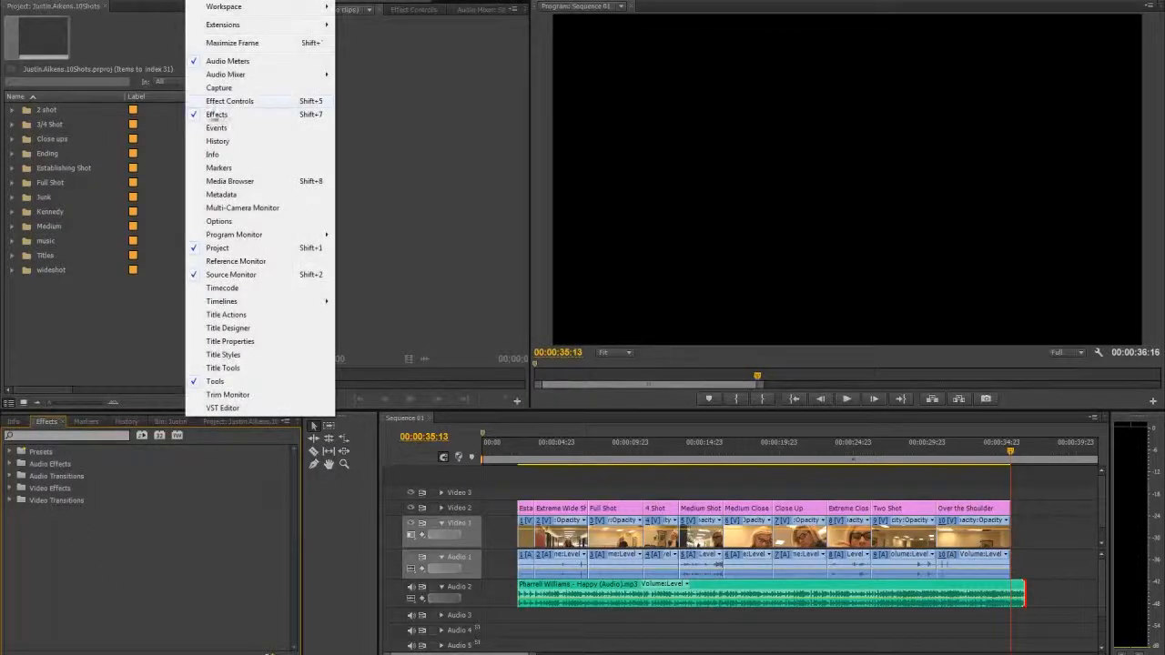
click(215, 116)
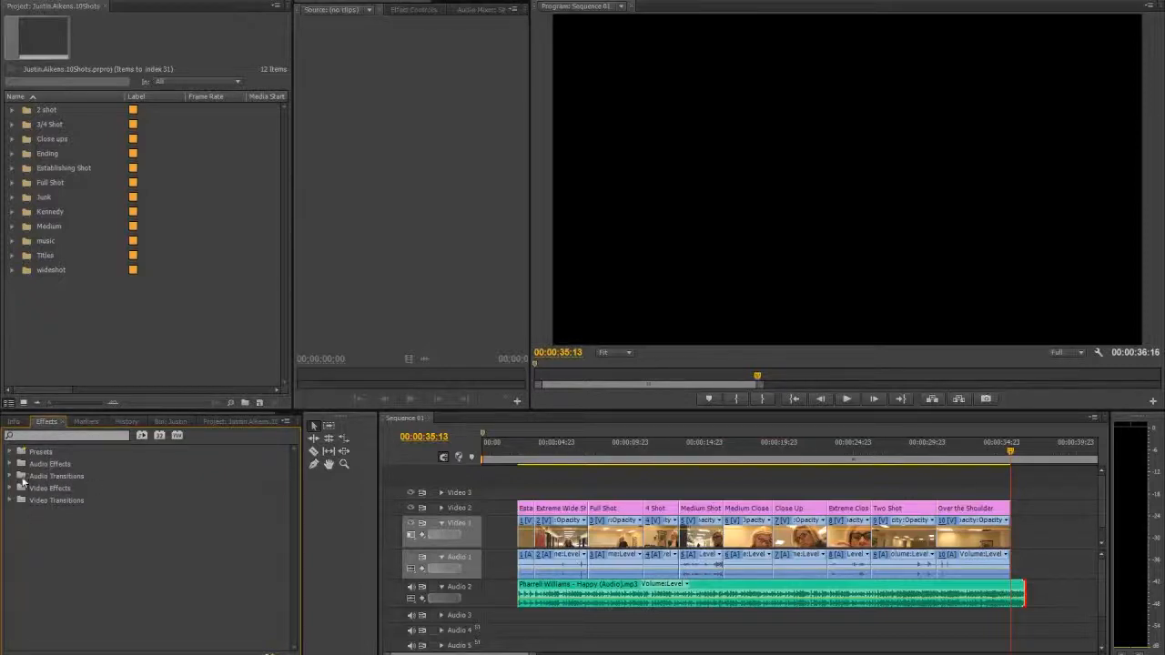
- Apply the Constant Power crossfade to the end of the music clip on Audio 2
click(11, 477)
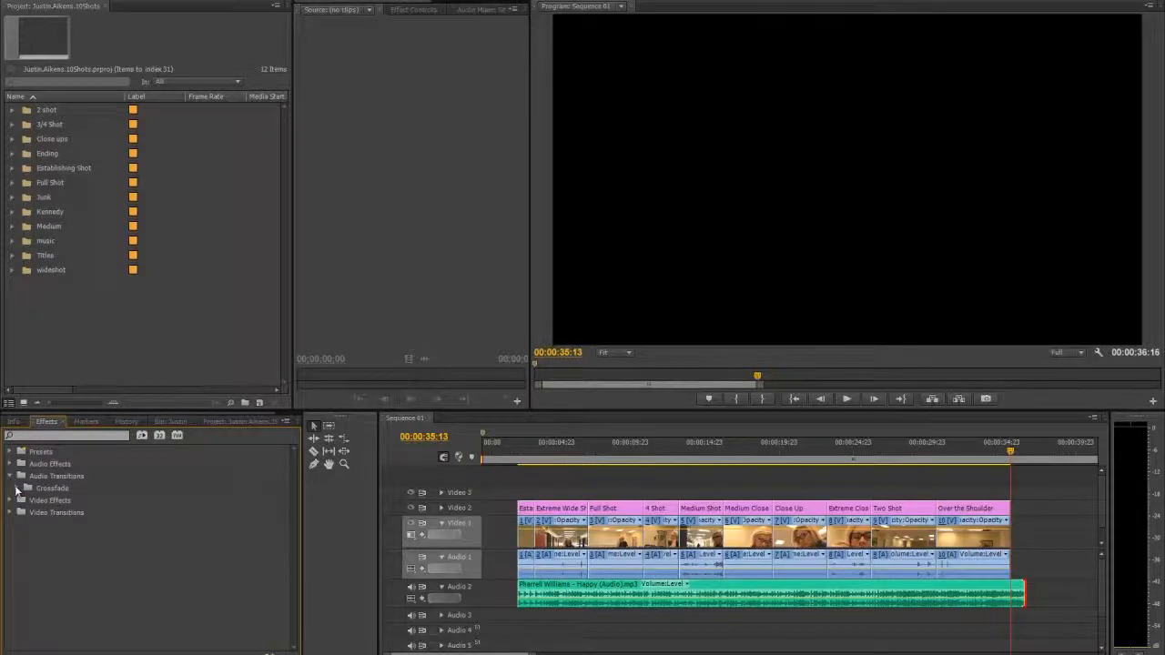
click(17, 489)
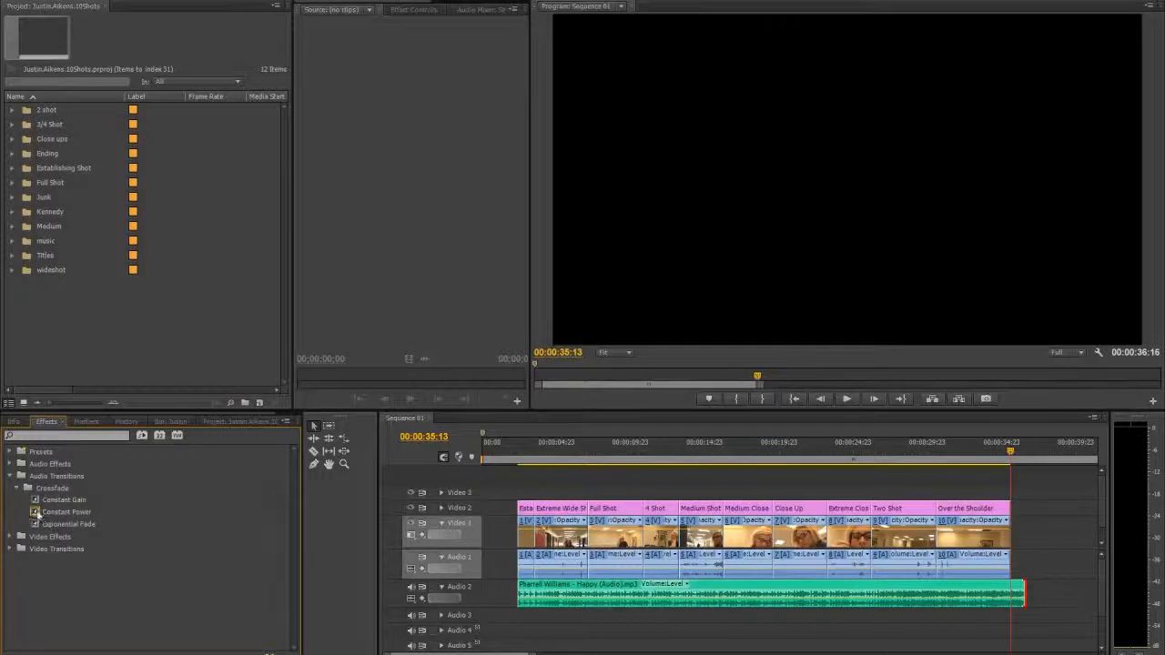
click(37, 513)
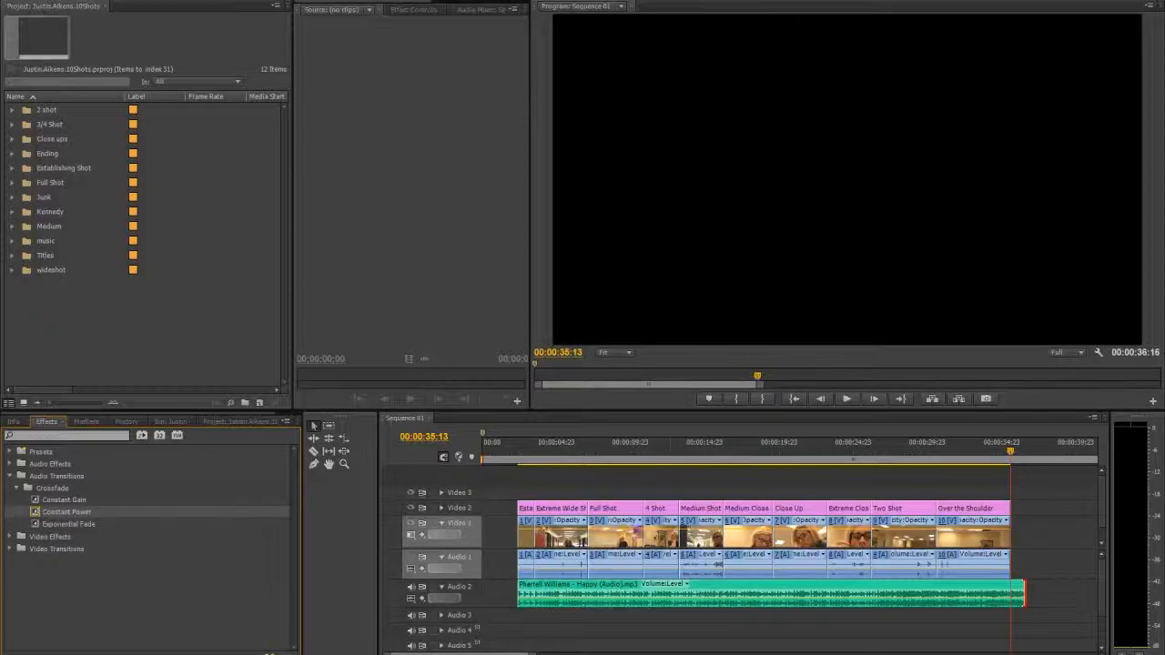
drag(1011, 587, 1013, 588)
click(1019, 589)
- Play back the music fade-out at the end of the sequence from 00:00:34:10
key(equal)
key(equal)
key(equal)
key(equal)
key(equal)
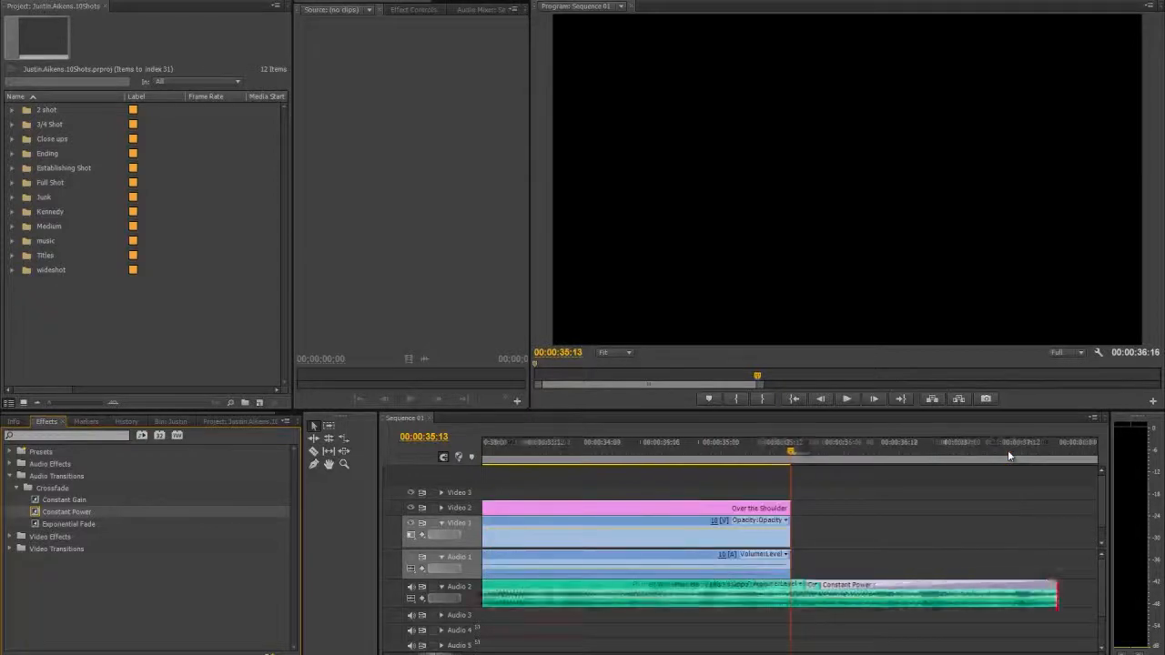
key(minus)
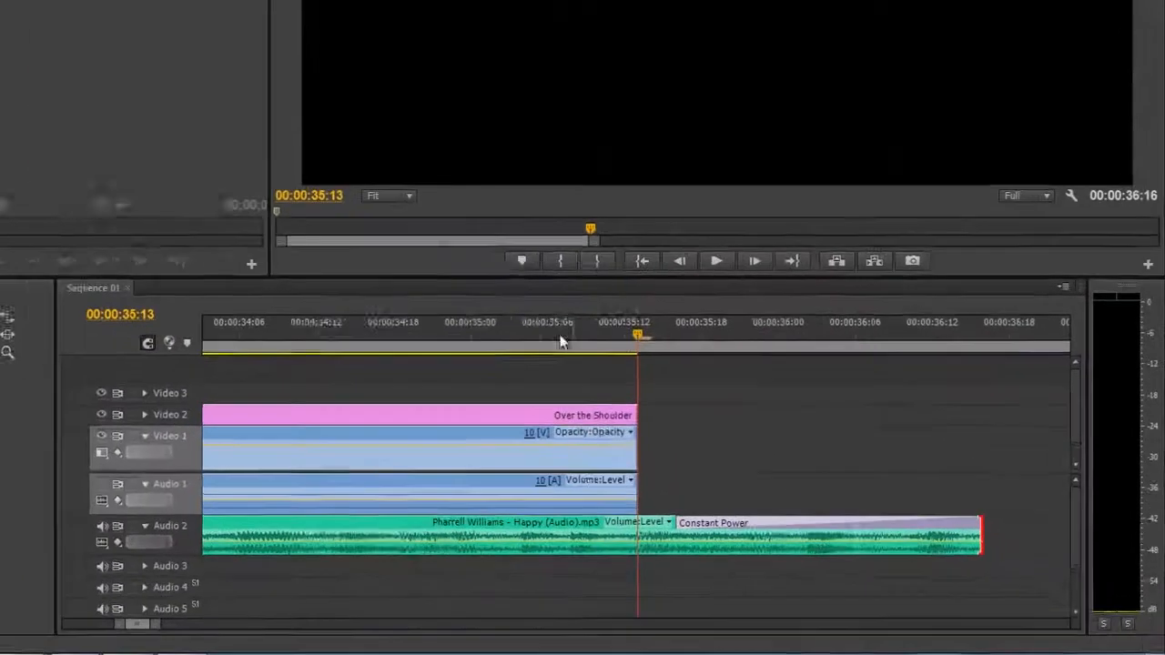
click(543, 451)
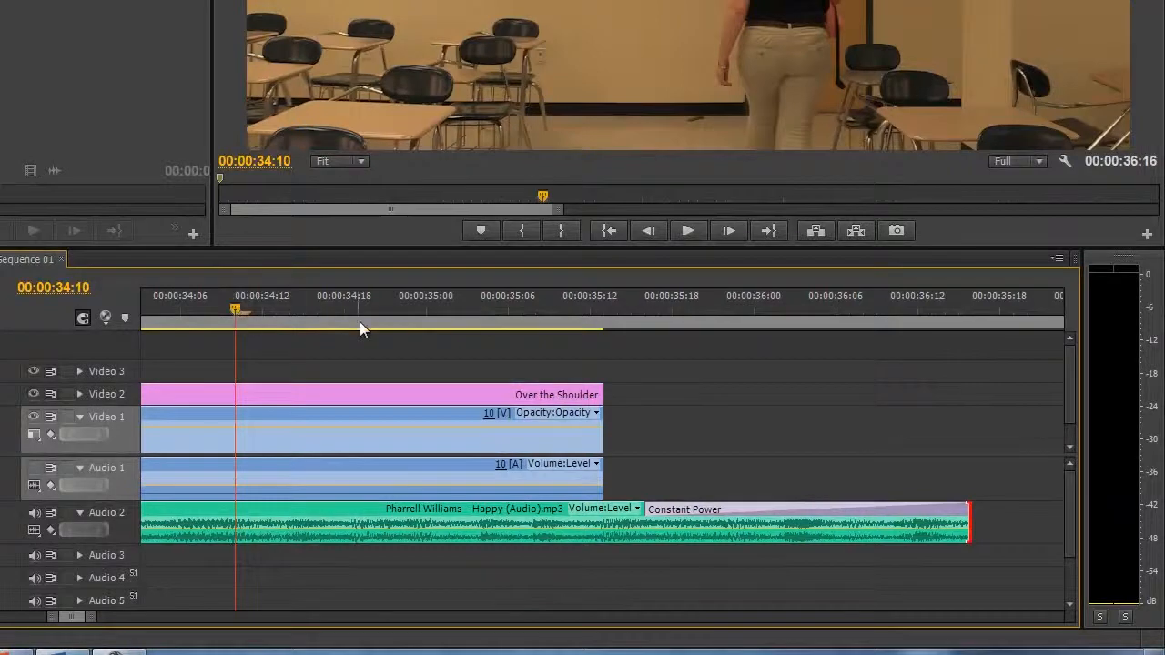
key(space)
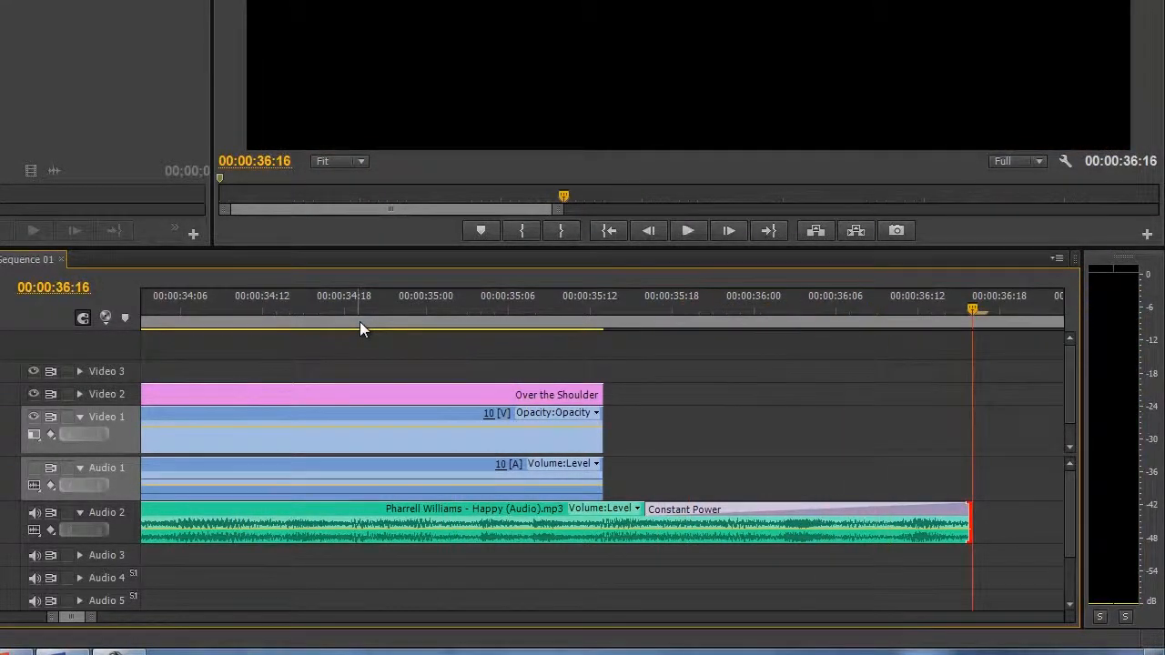
- Lengthen the Constant Power fade on the music clip to about three seconds by starting it earlier, and play back the ending
key(minus)
key(minus)
drag(617, 510, 562, 515)
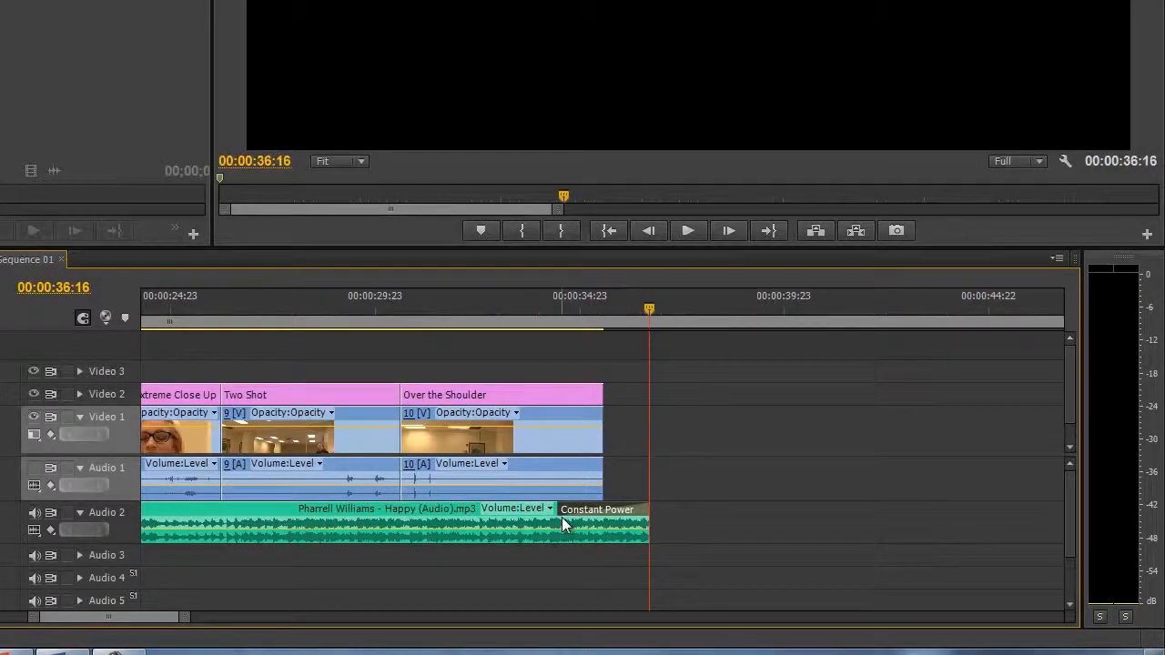
click(561, 305)
drag(570, 507, 533, 509)
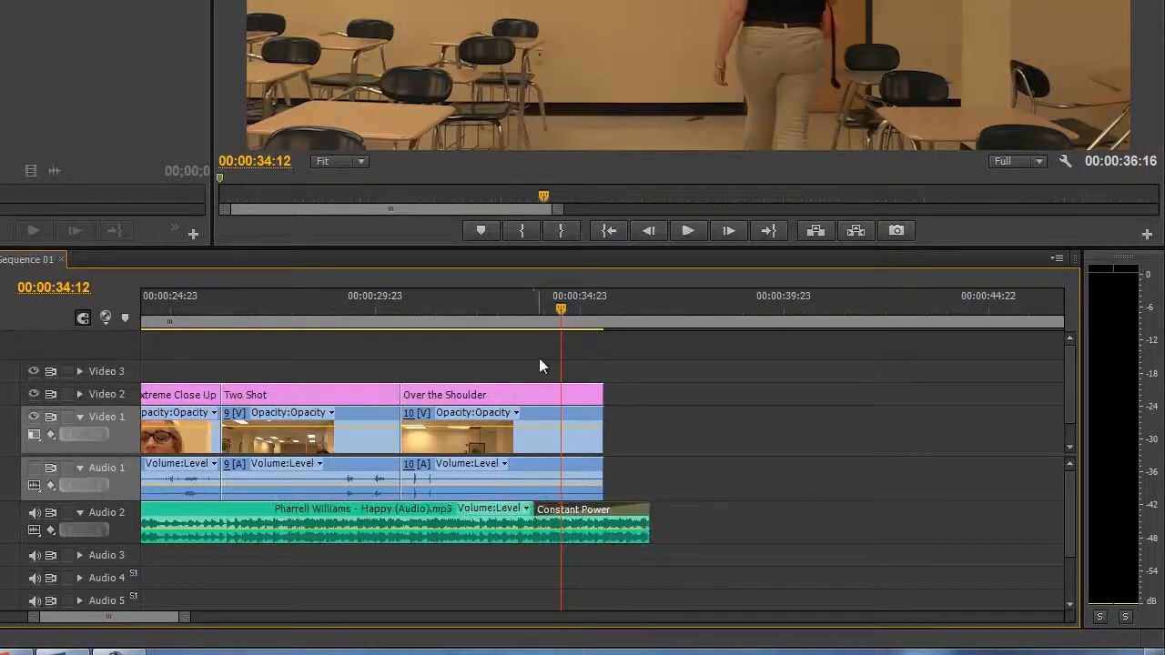
click(489, 300)
key(space)
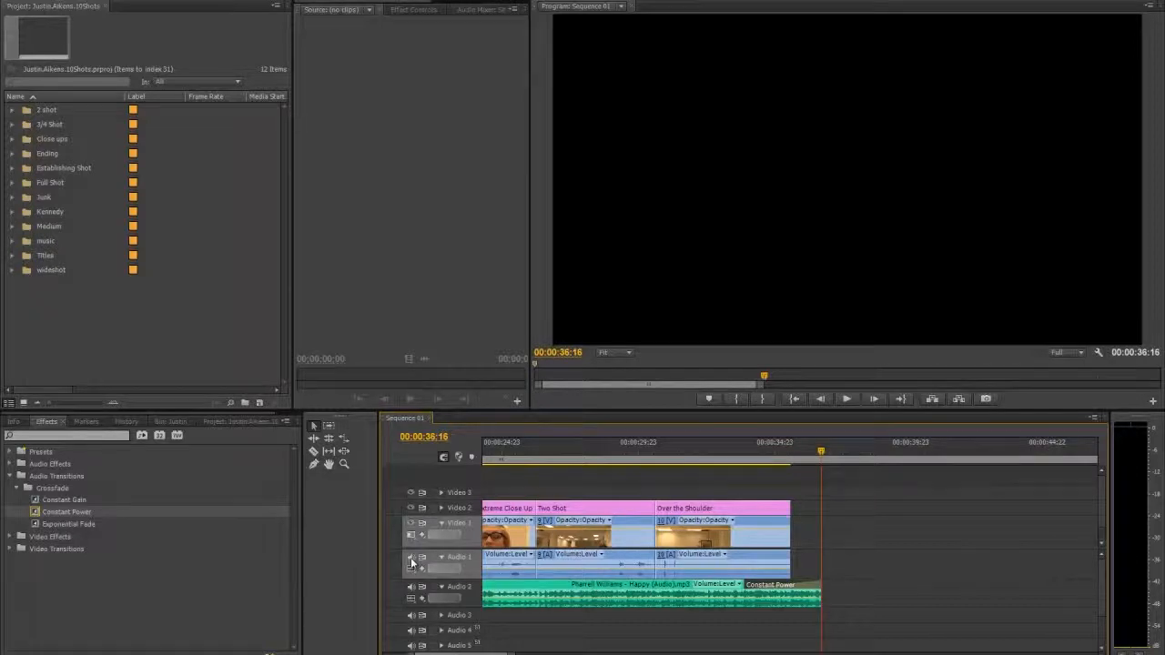
- Turn on Audio 1's output and play the Two Shot section to hear the clip sound together with the music
click(531, 443)
key(space)
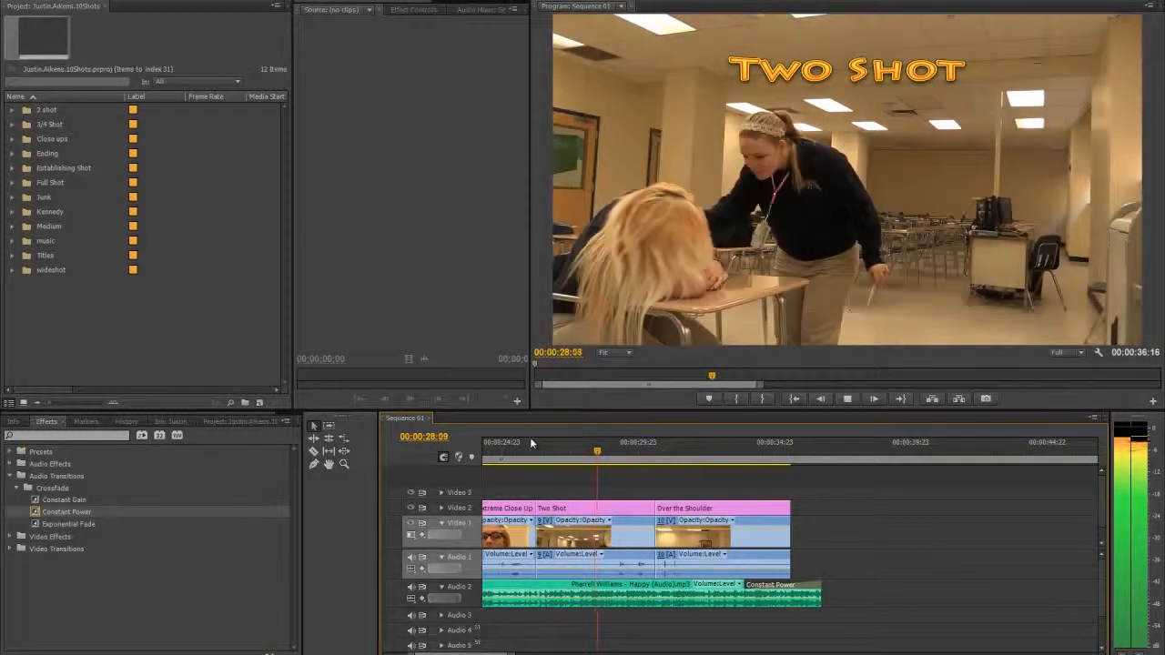
key(space)
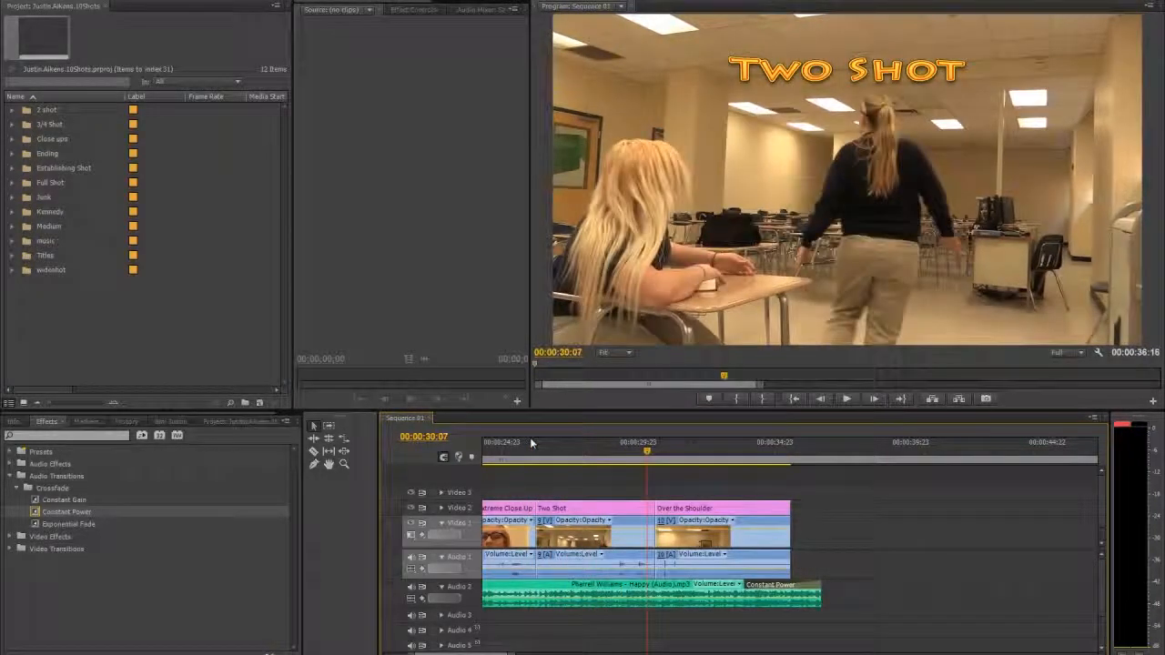
click(411, 558)
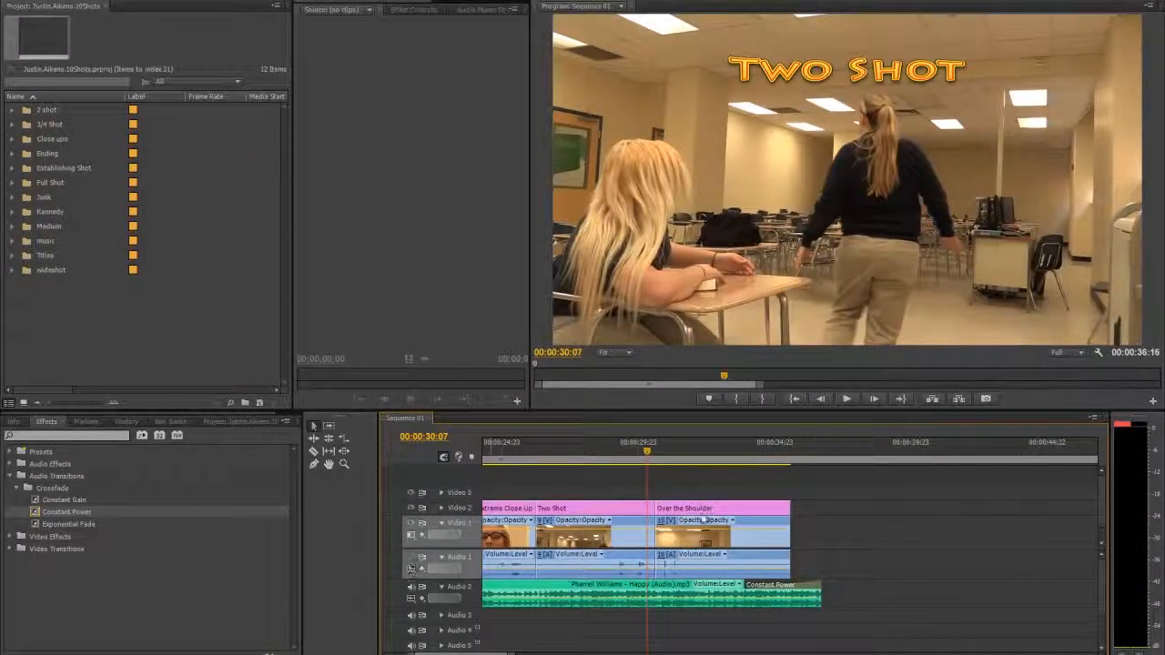
click(412, 557)
- Apply Constant Power to the end of the Over the Shoulder clip's sound on Audio 1 and lengthen the fade to about two seconds
click(786, 450)
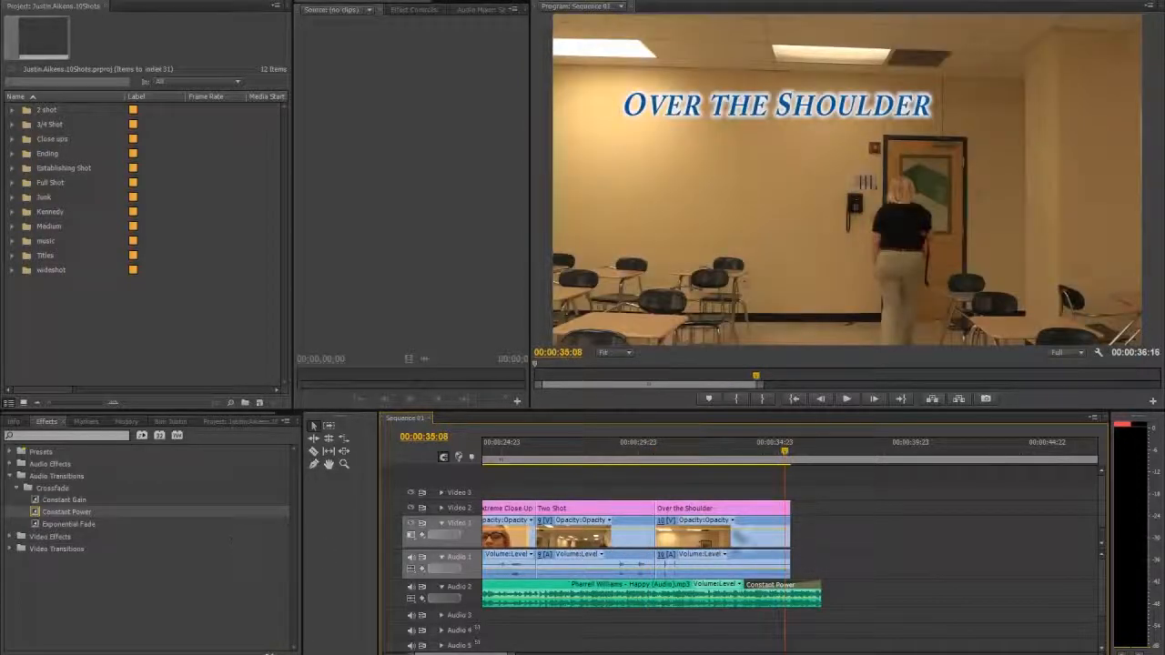
drag(47, 513, 790, 568)
drag(790, 569, 786, 565)
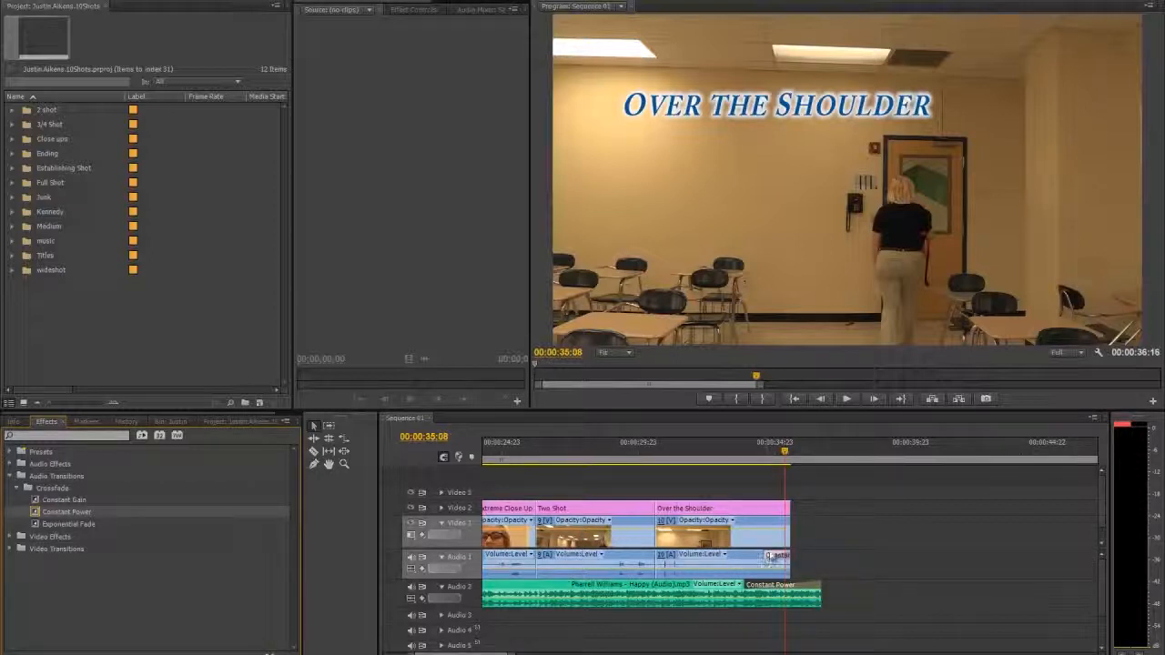
drag(769, 555, 743, 555)
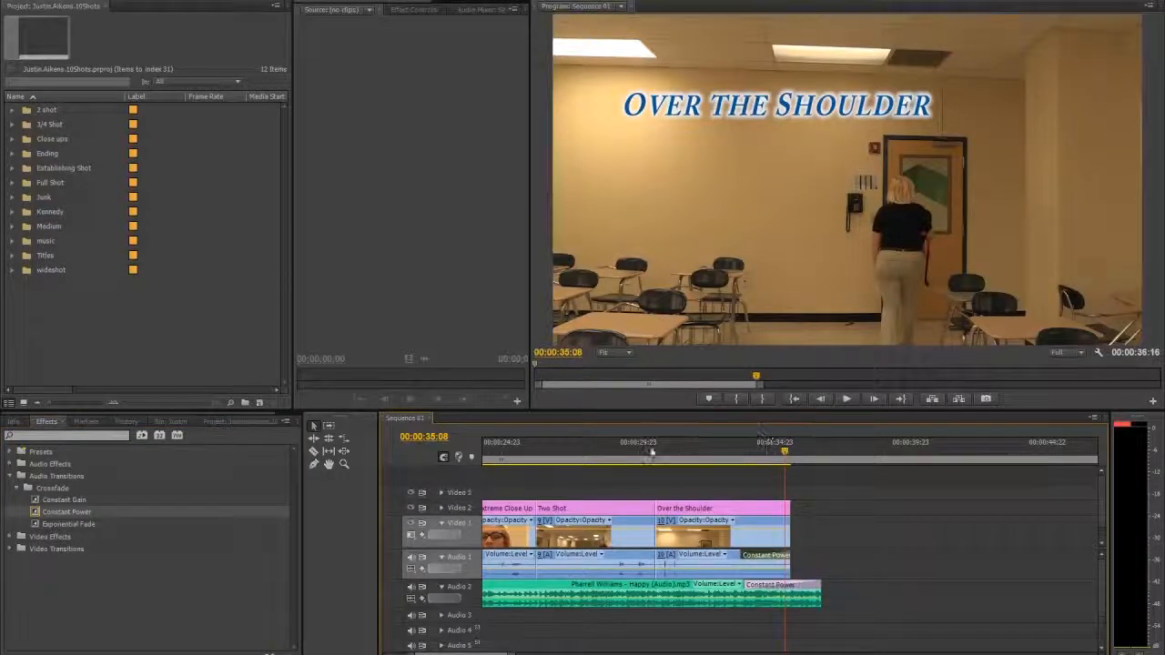
- Play back the end of the sequence from the Two Shot and Over the Shoulder clips to check both audio fades
click(618, 445)
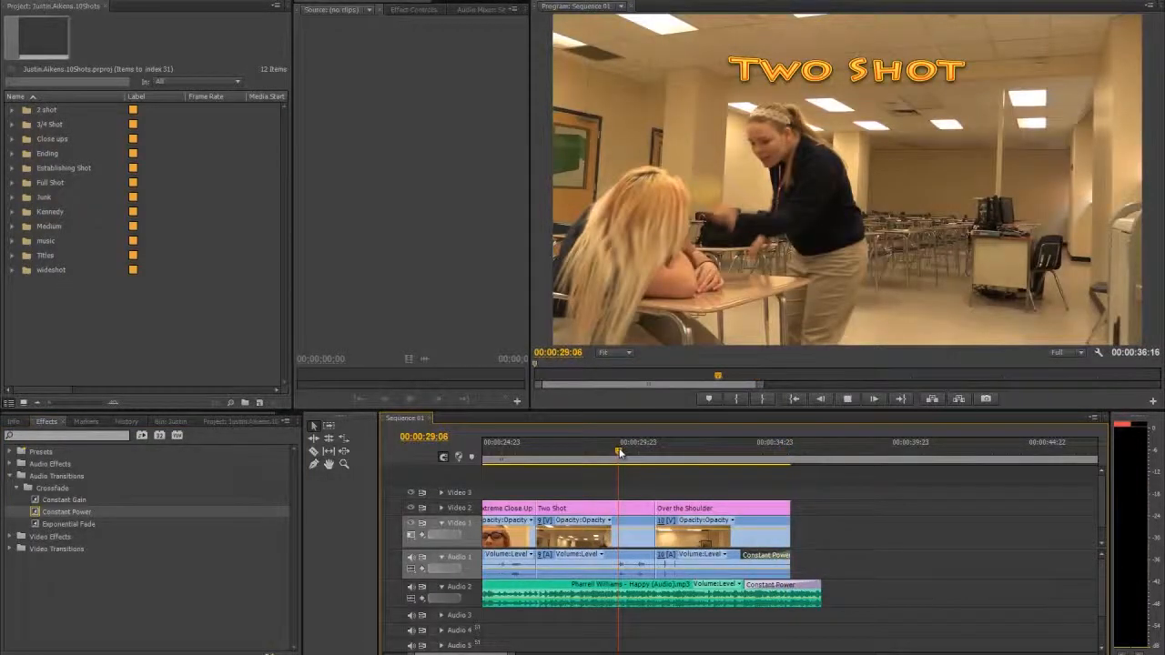
key(space)
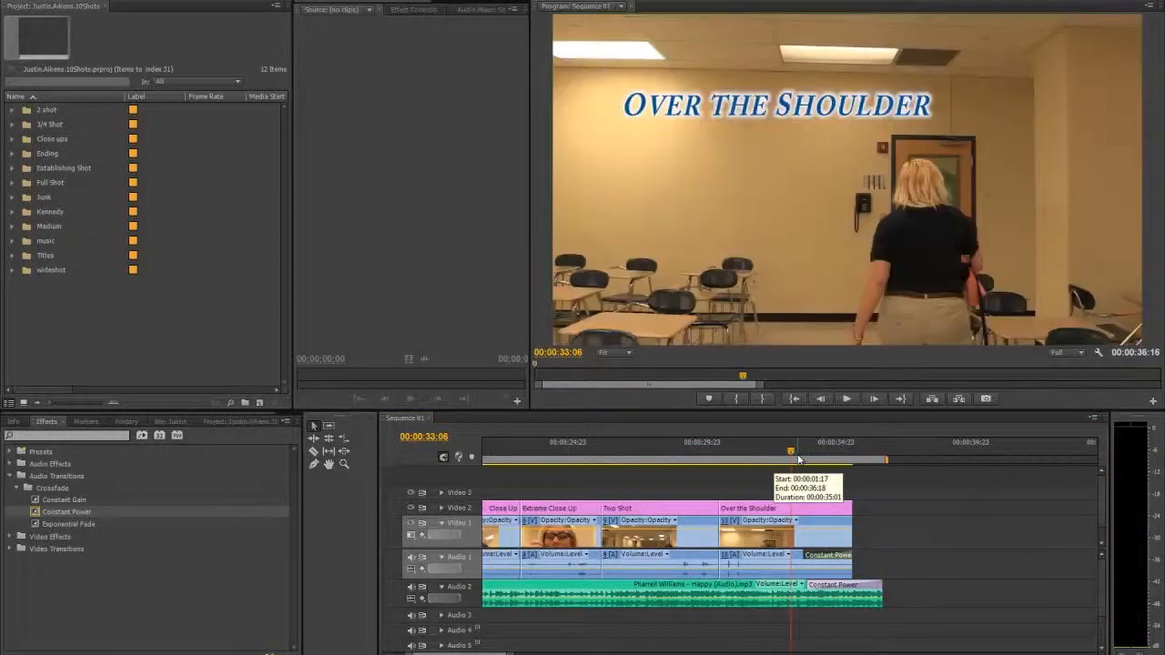
click(715, 453)
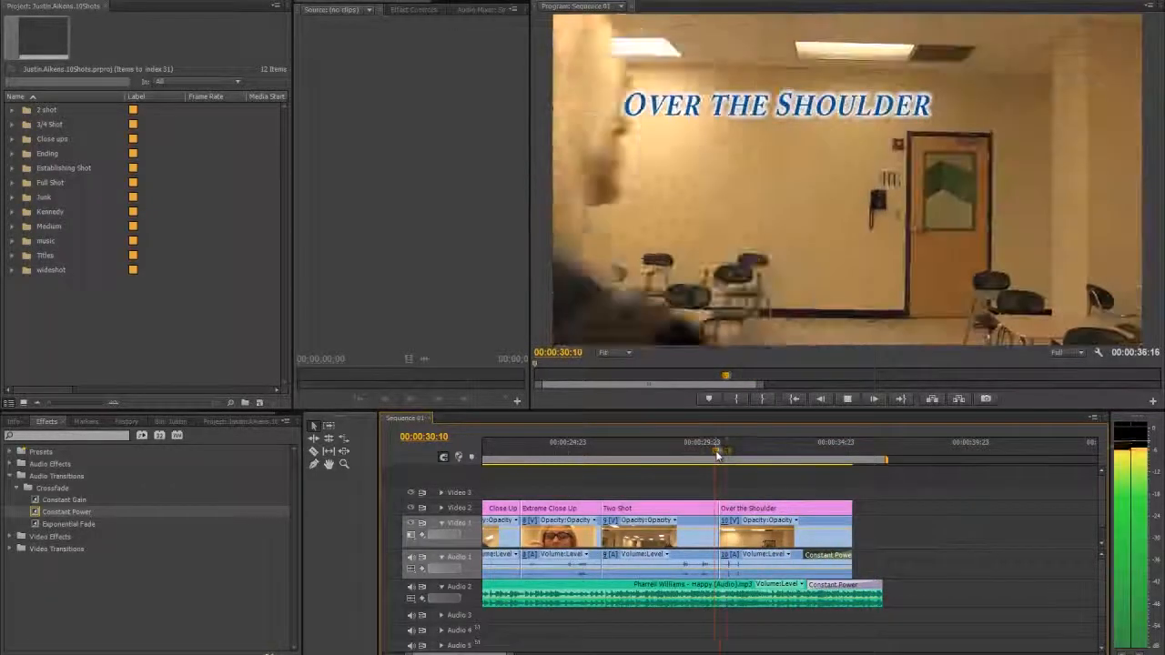
key(space)
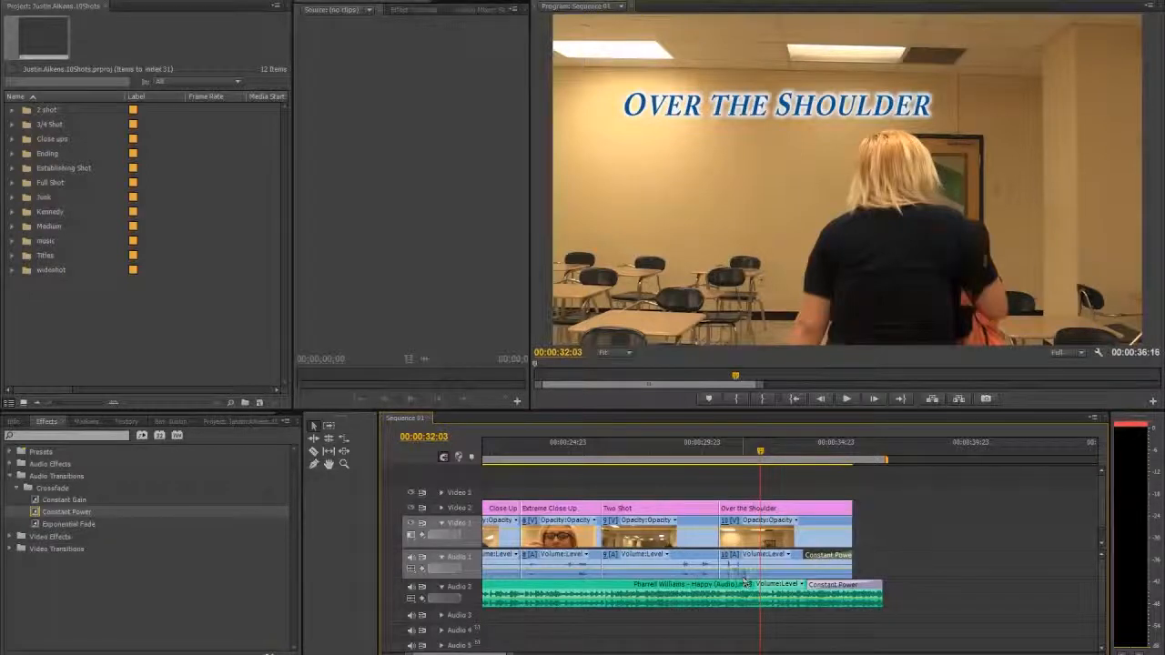
- Enlarge the Audio 1 track around the start of the Over the Shoulder clip to inspect its waveform
click(732, 450)
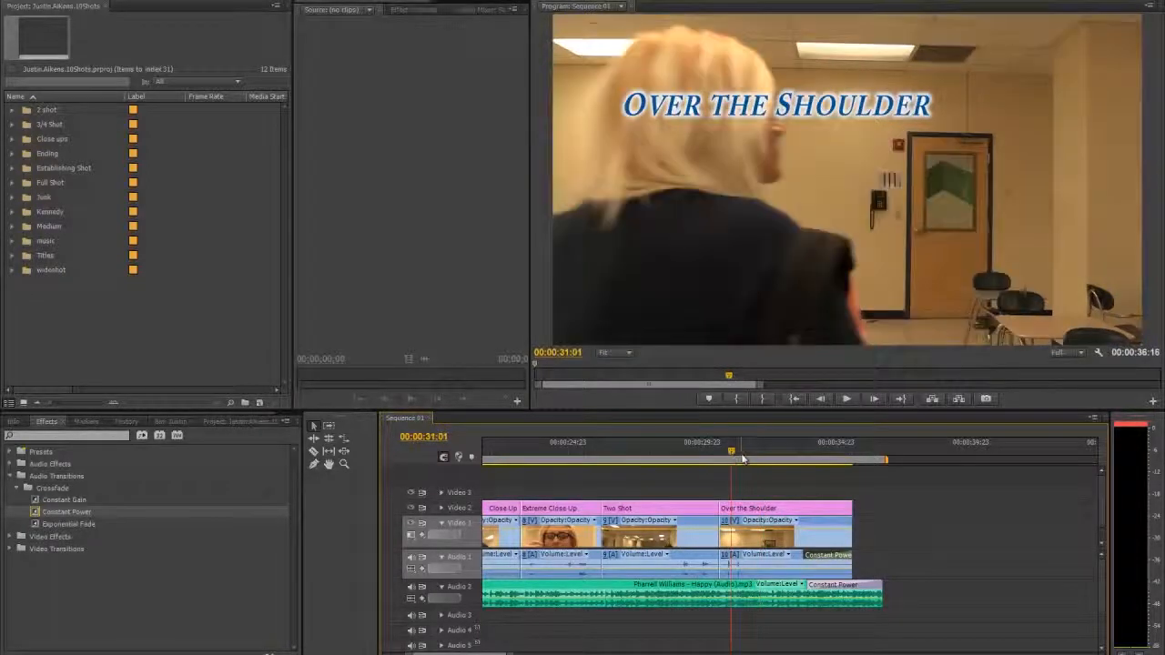
key(equal)
key(equal)
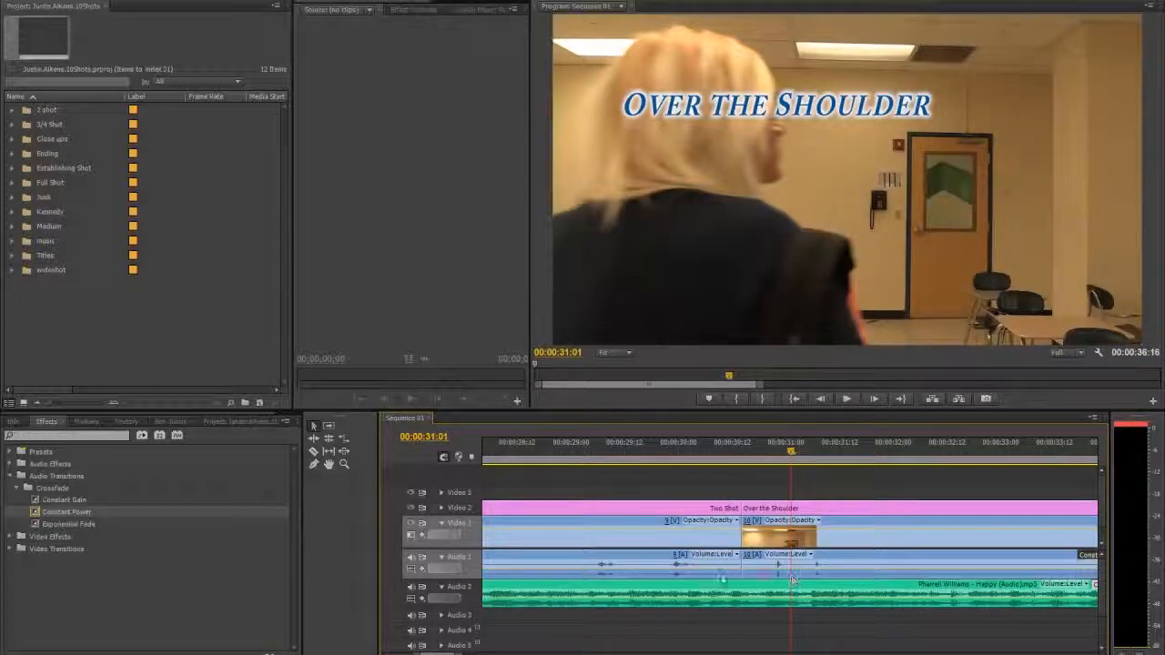
key(equal)
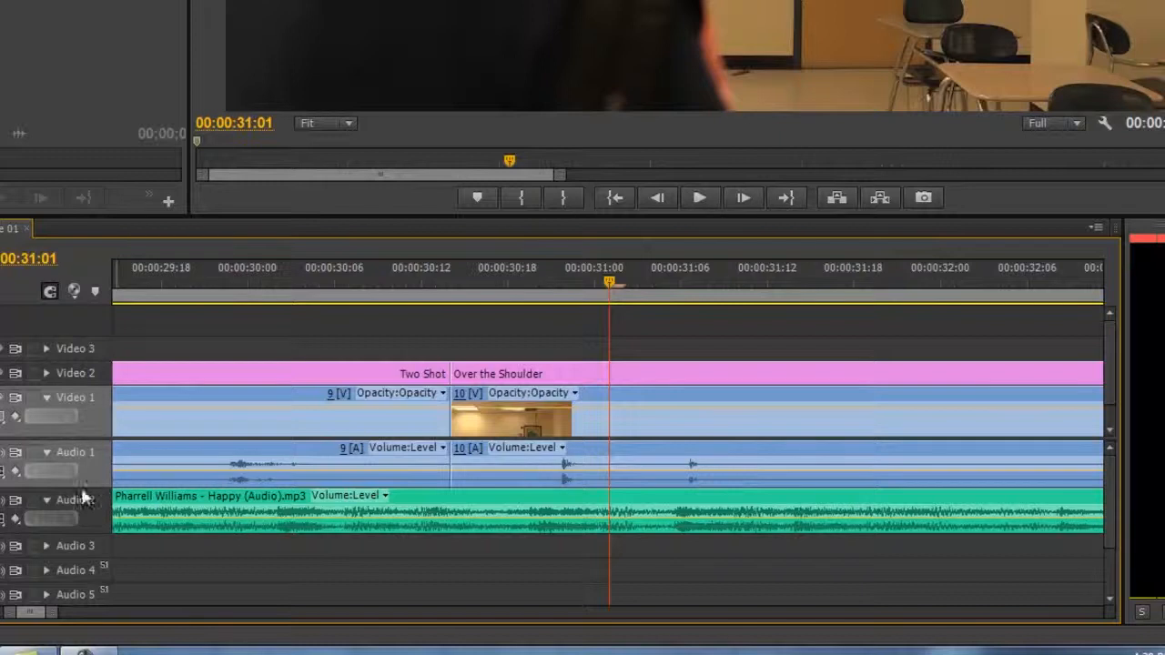
drag(82, 535, 81, 534)
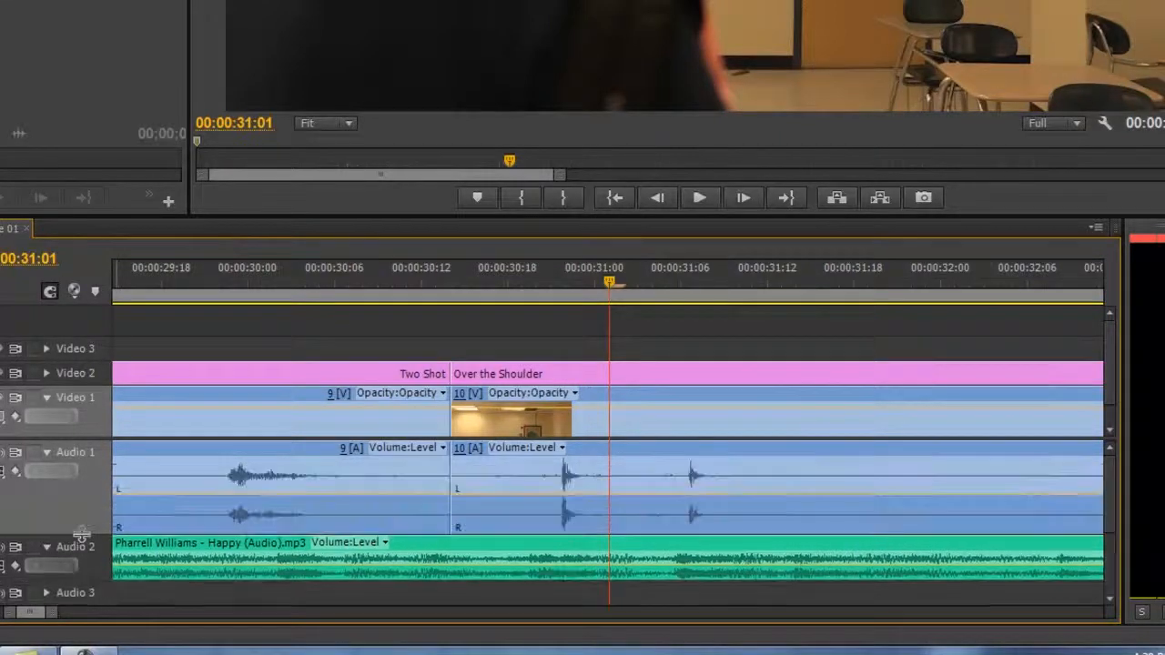
- Play the opening of the Over the Shoulder clip to listen to its noises against the music
click(537, 289)
key(space)
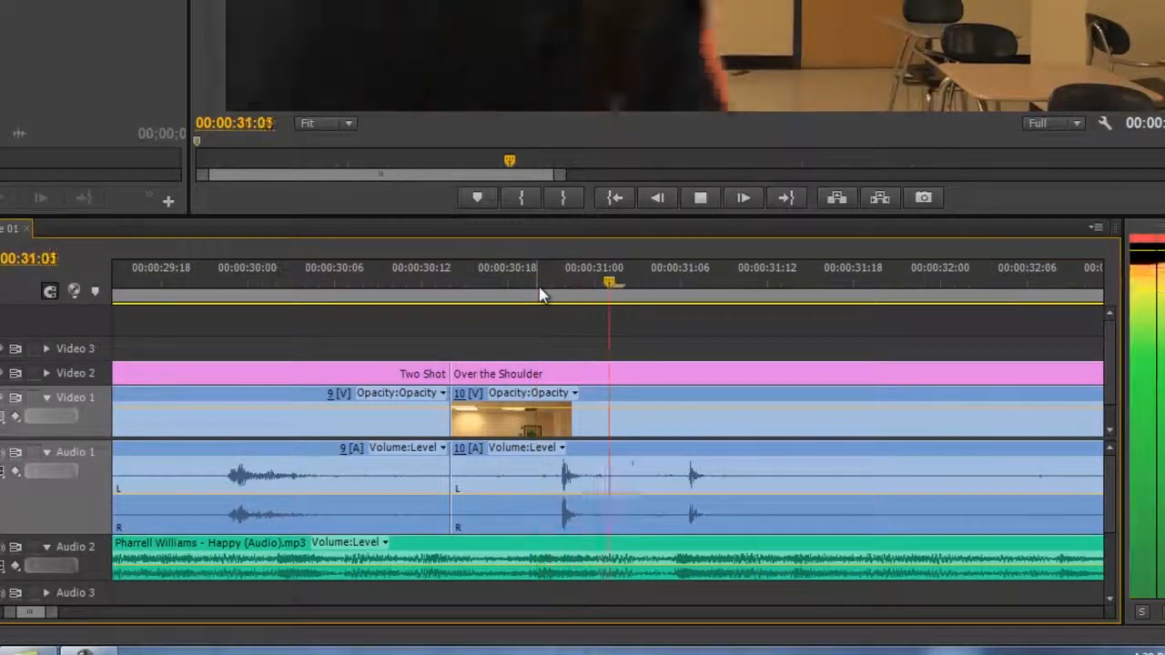
key(space)
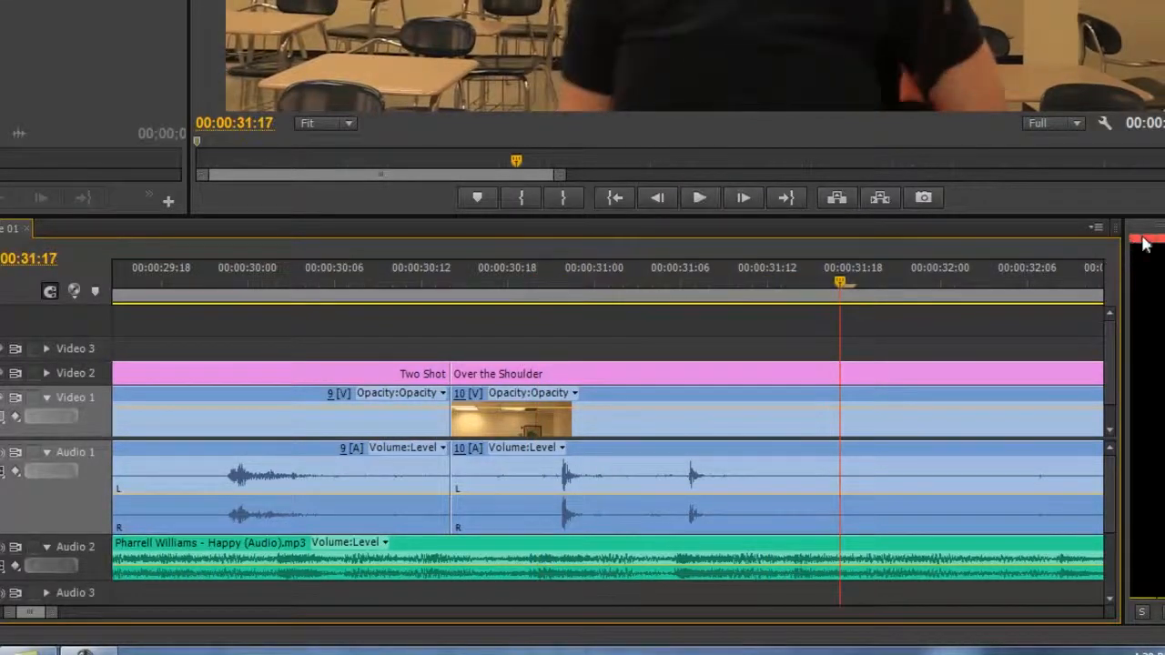
- Lower the volume level of the Over the Shoulder clip's sound on Audio 1 slightly and play that section back
click(593, 502)
drag(592, 497, 592, 506)
click(436, 284)
key(space)
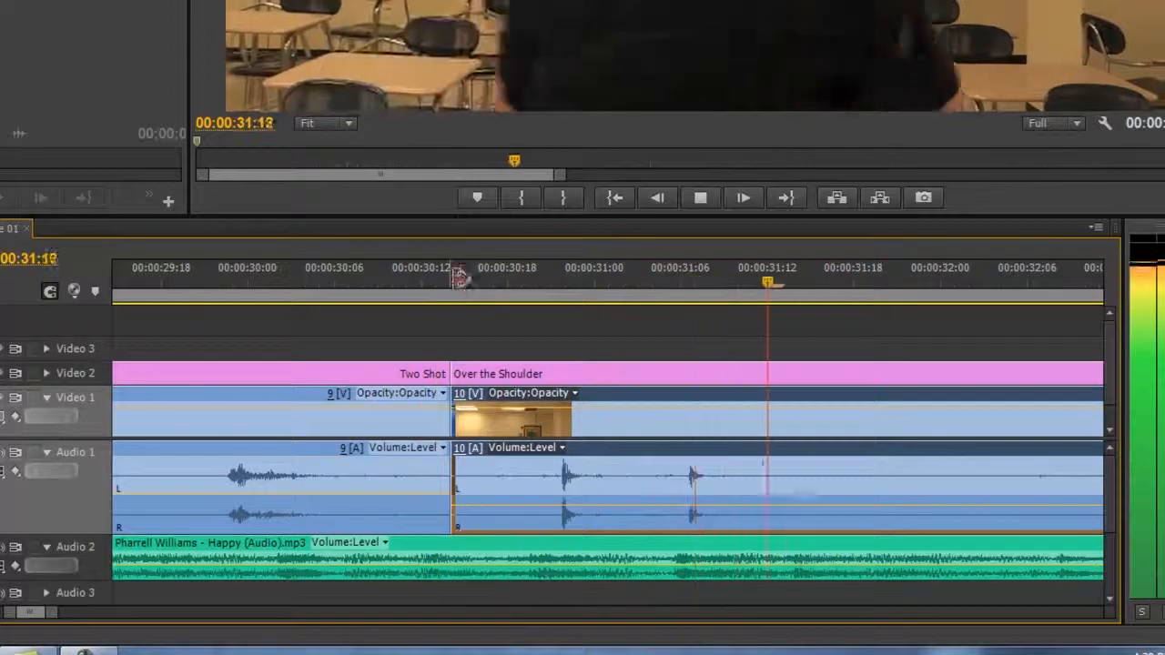
key(space)
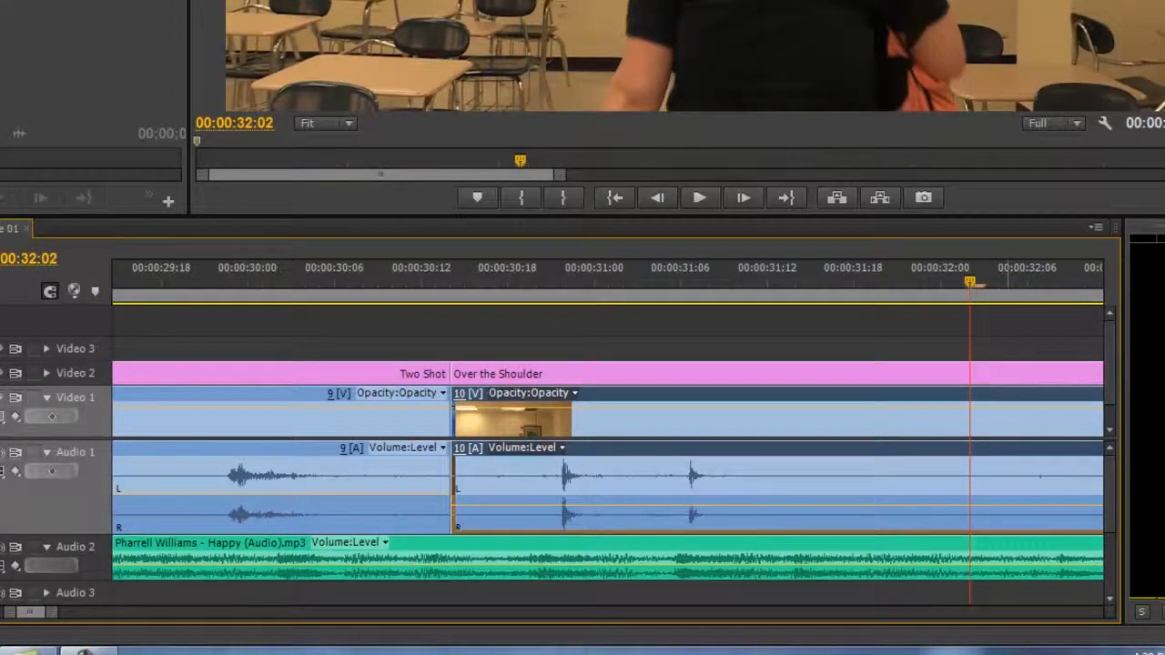
- Extend the work area far beyond the last clip, and shrink it to span only about 10 to 20 seconds
key(minus)
key(minus)
key(minus)
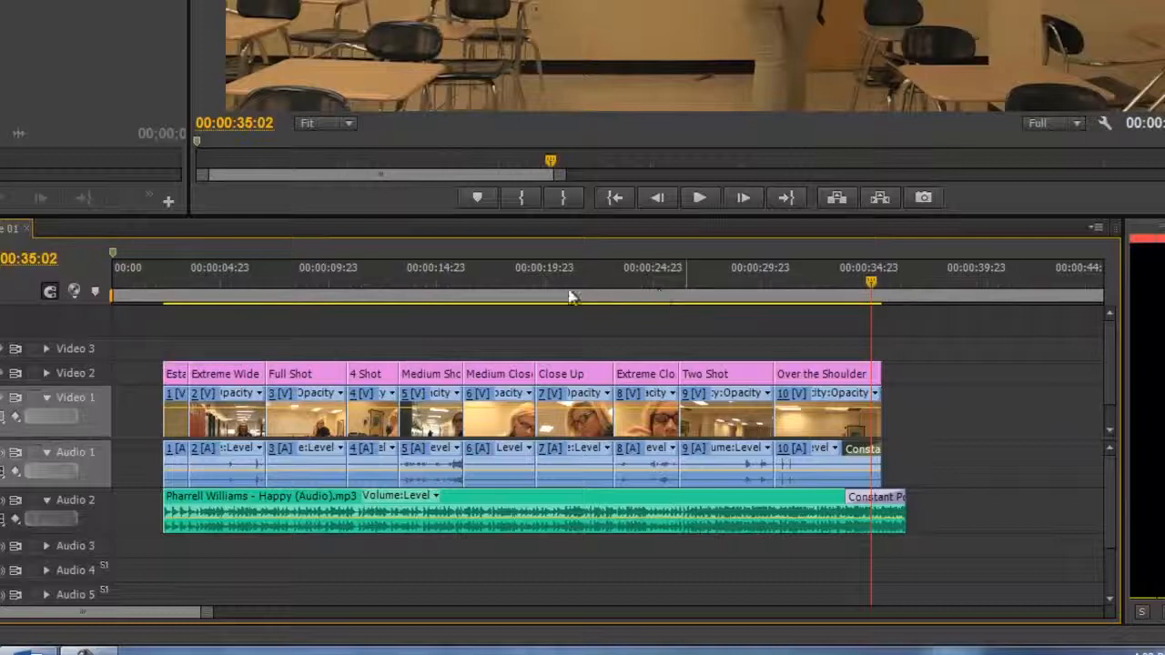
key(minus)
key(minus)
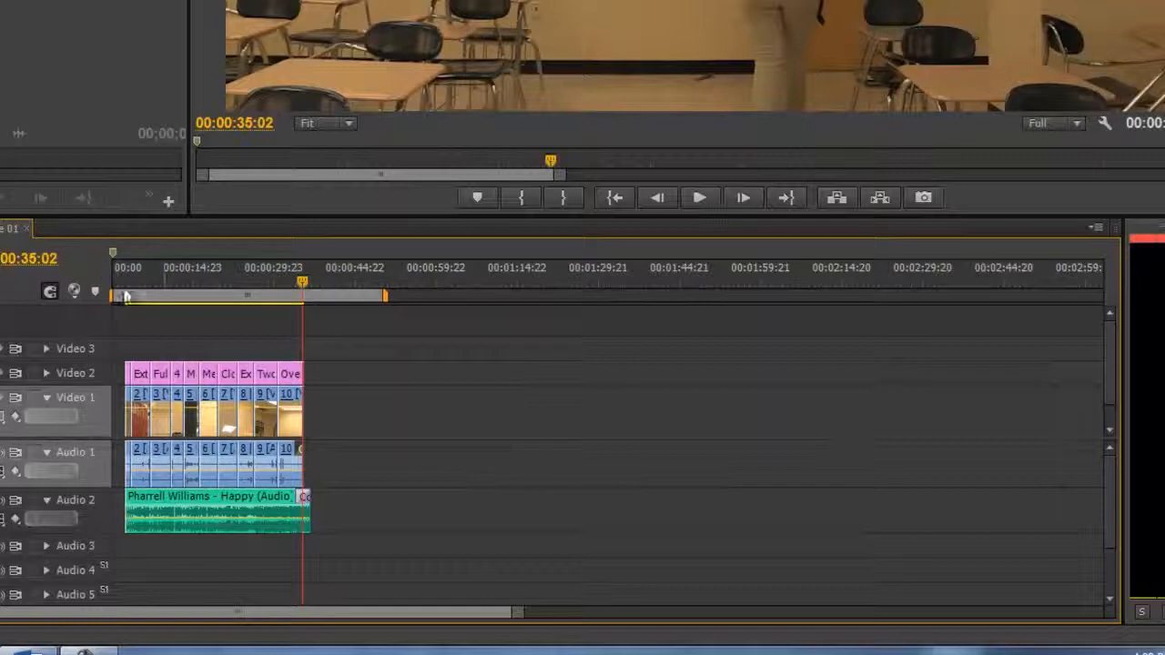
drag(384, 297, 1040, 298)
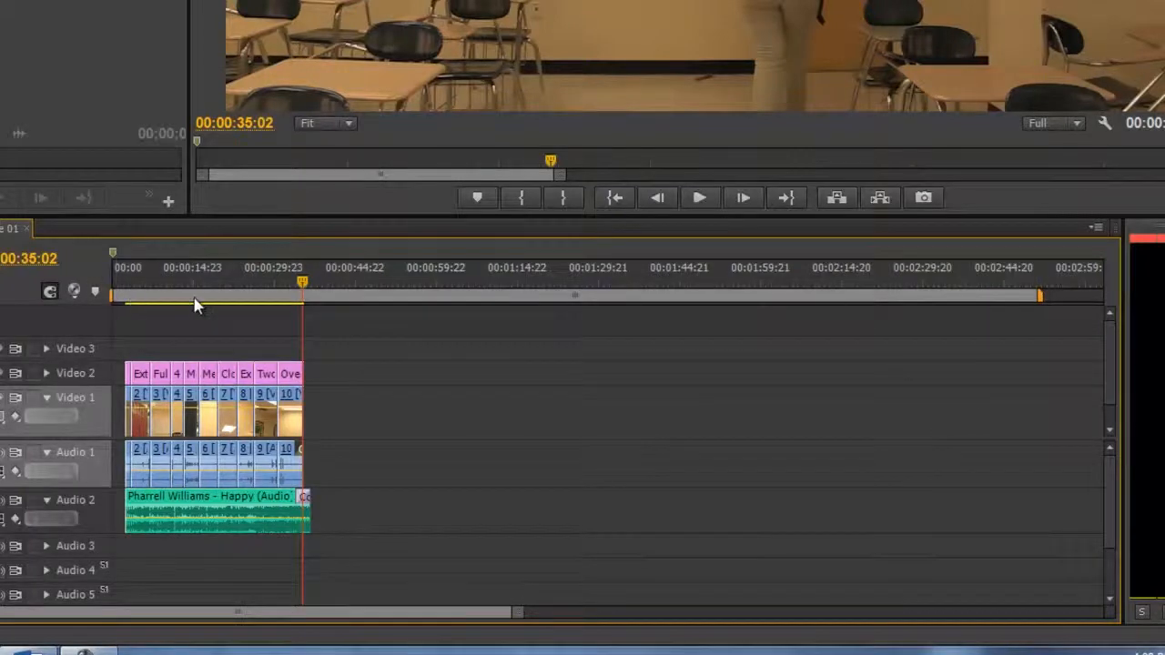
drag(110, 297, 169, 296)
drag(1025, 304, 223, 307)
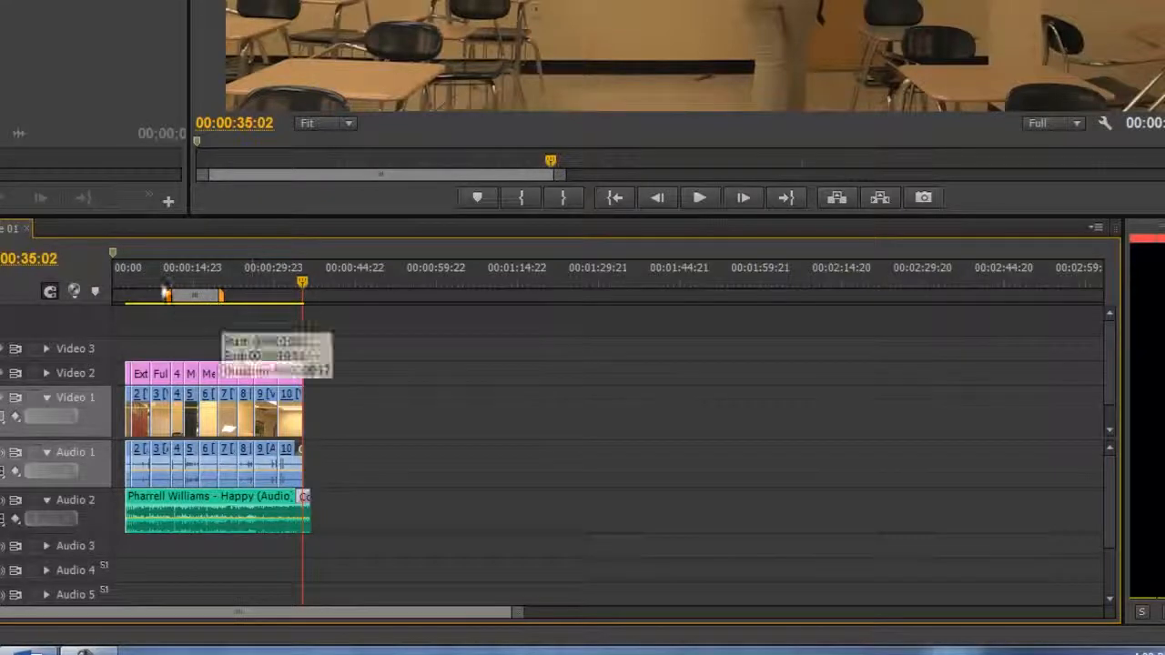
- Start the work area at 00:00:01:17, in the black before the Establishing Shot, and play the opening
click(123, 272)
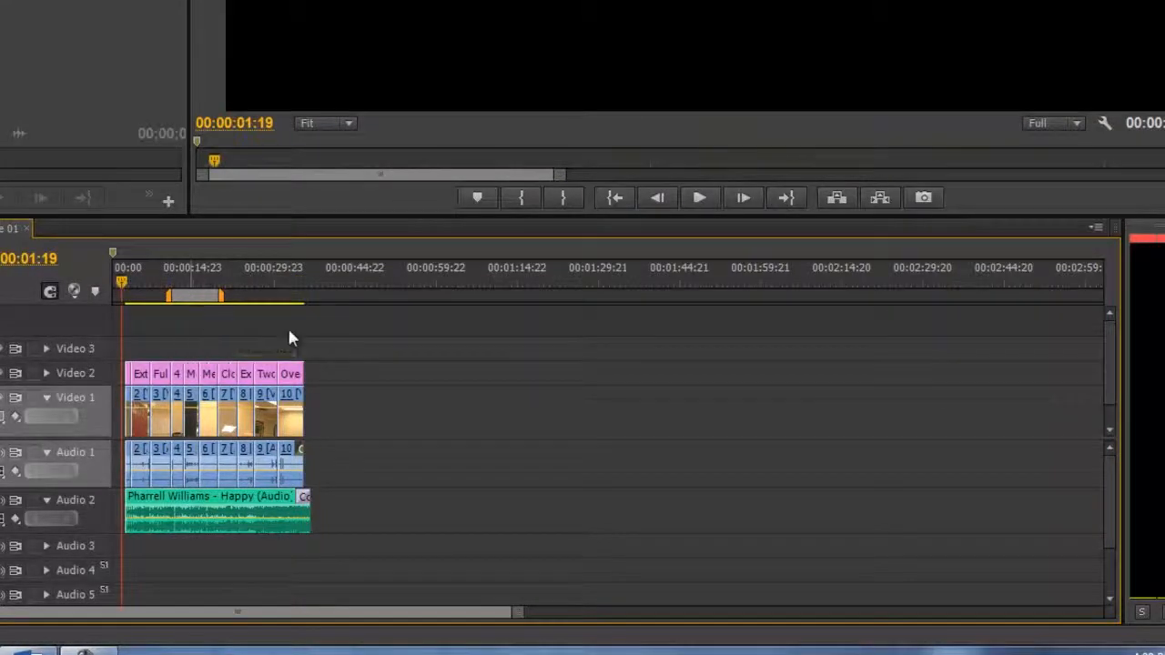
key(=)
key(=)
key(=)
drag(290, 282, 266, 288)
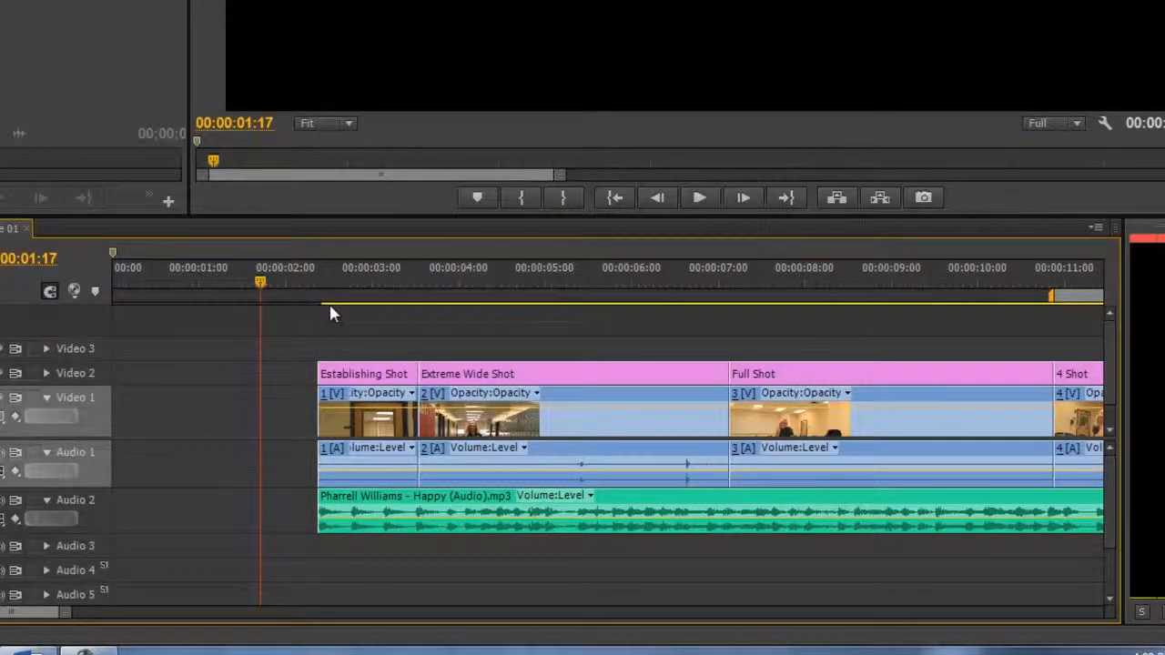
key(minus)
drag(577, 295, 179, 293)
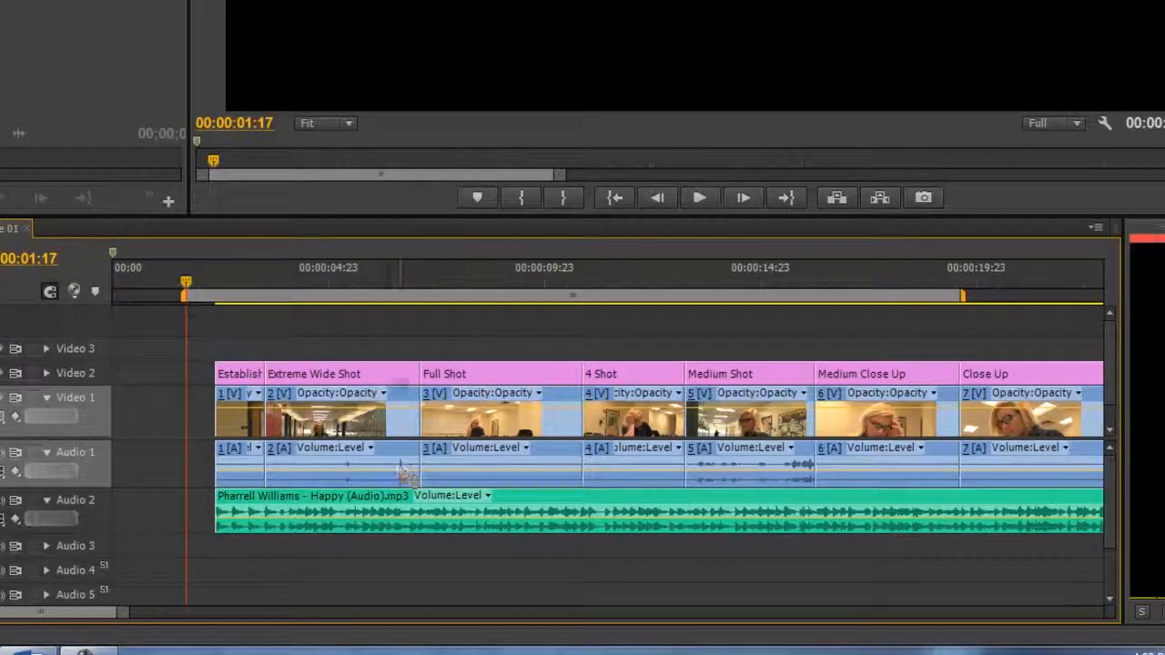
key(space)
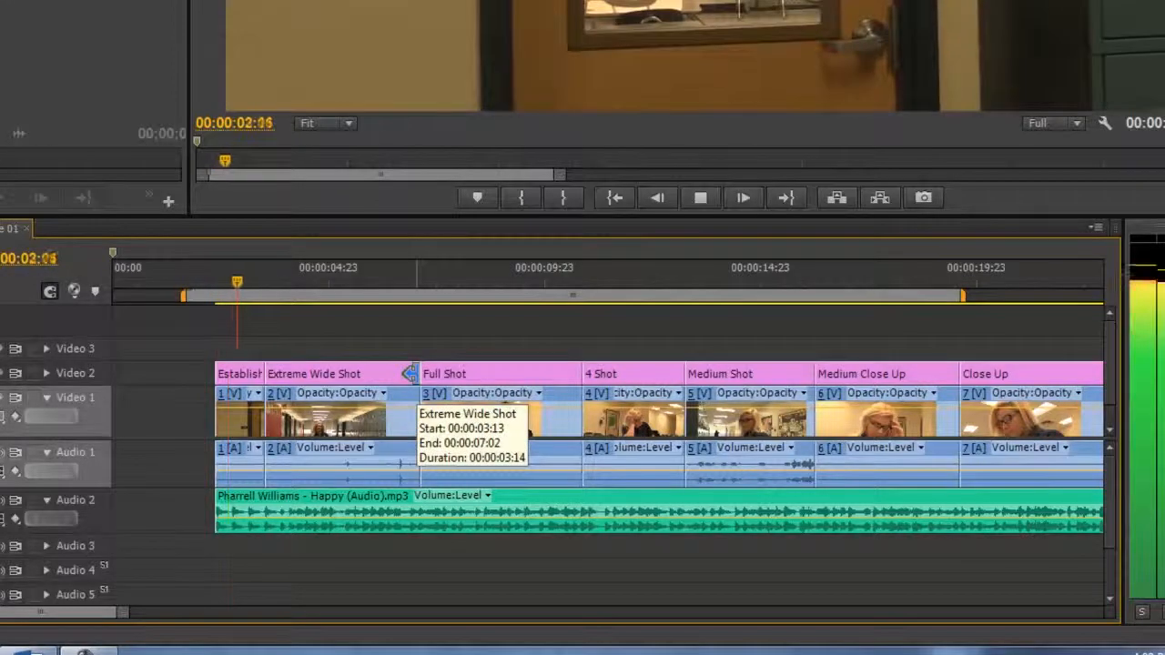
key(space)
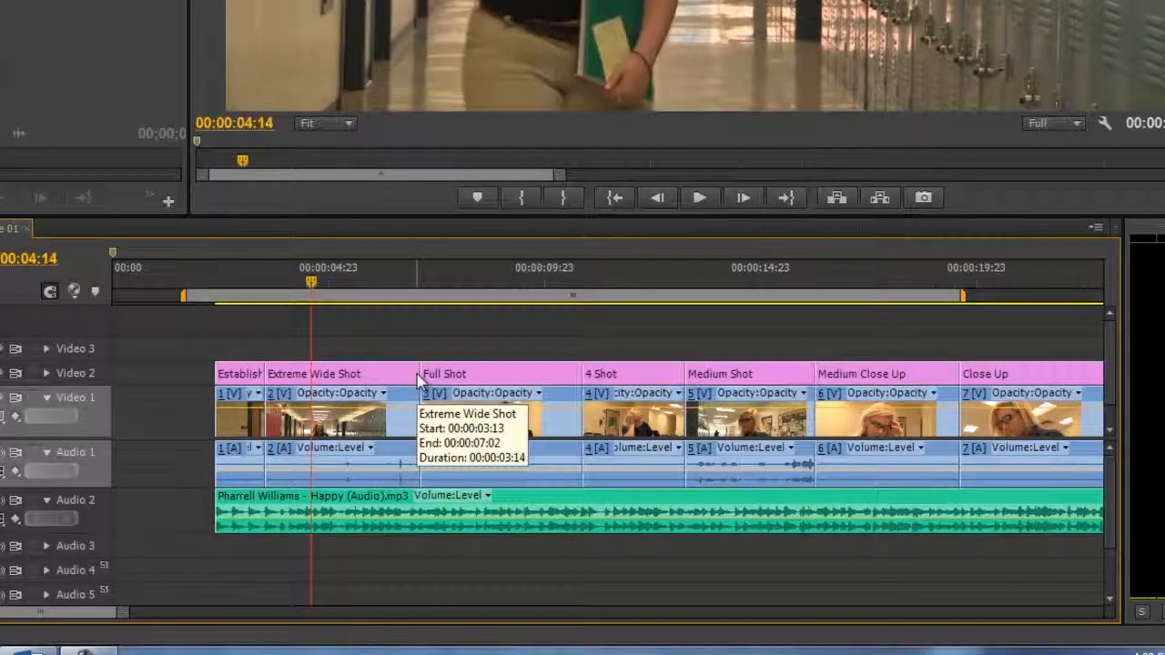
- Extend the end of the work area to 00:00:36:18, just past the end of the music clip
key(minus)
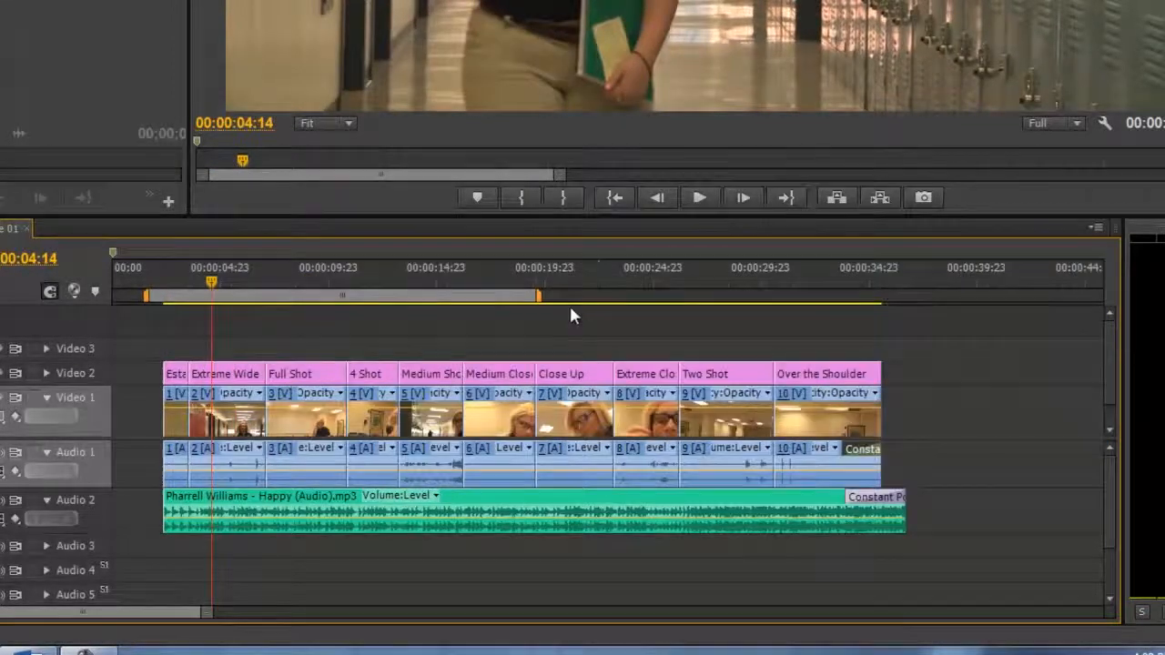
drag(538, 298, 903, 296)
click(906, 280)
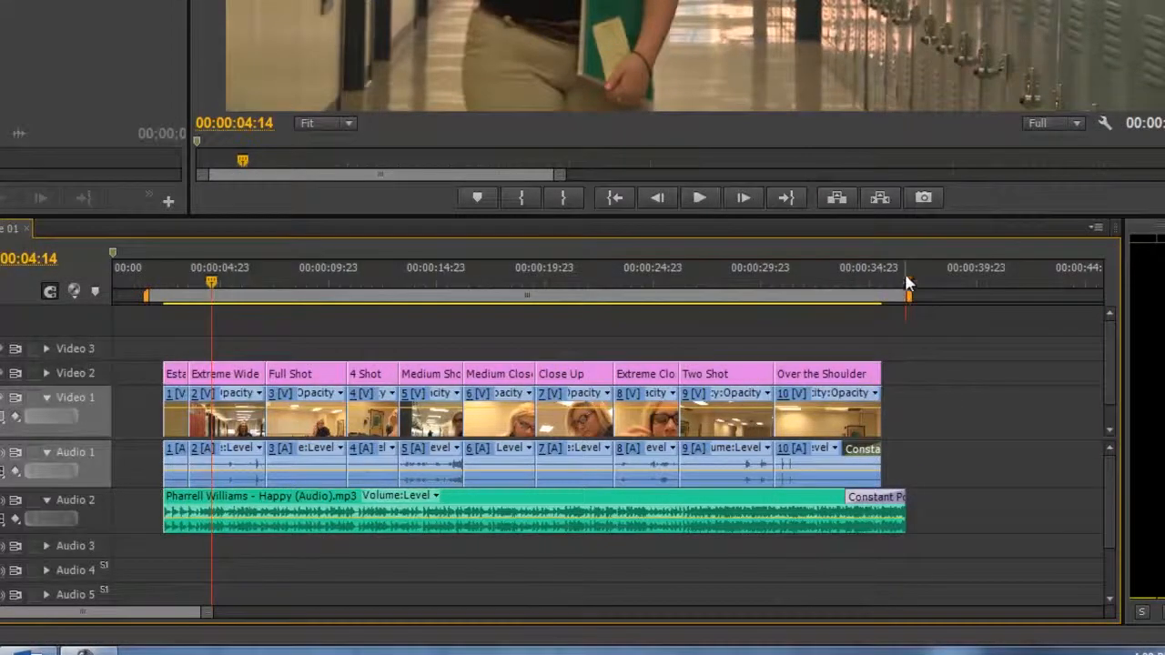
key(equal)
key(equal)
key(equal)
key(equal)
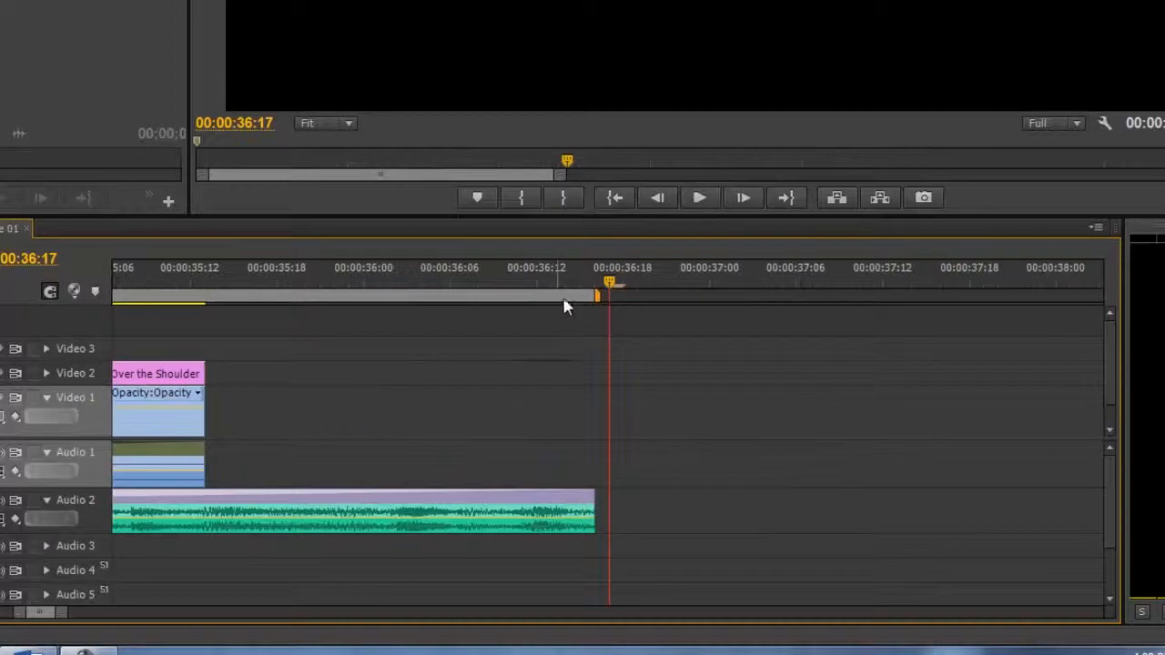
mouse_move(614, 280)
mouse_down()
mouse_move(625, 282)
mouse_move(602, 299)
mouse_move(625, 300)
mouse_up()
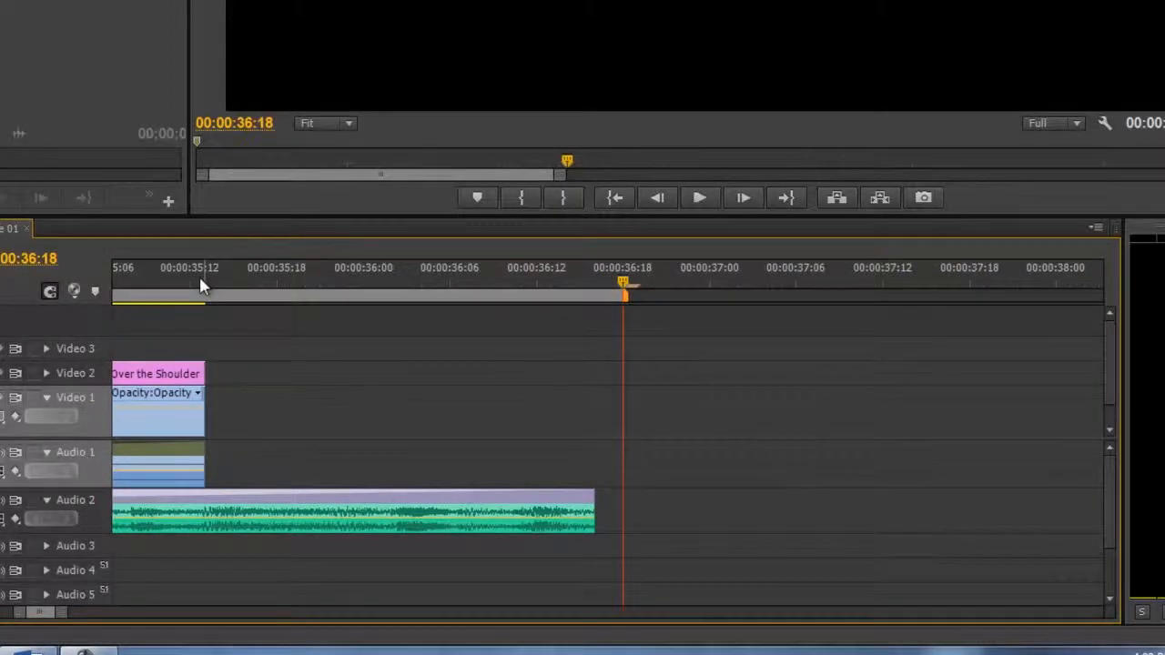
key(minus)
key(minus)
key(minus)
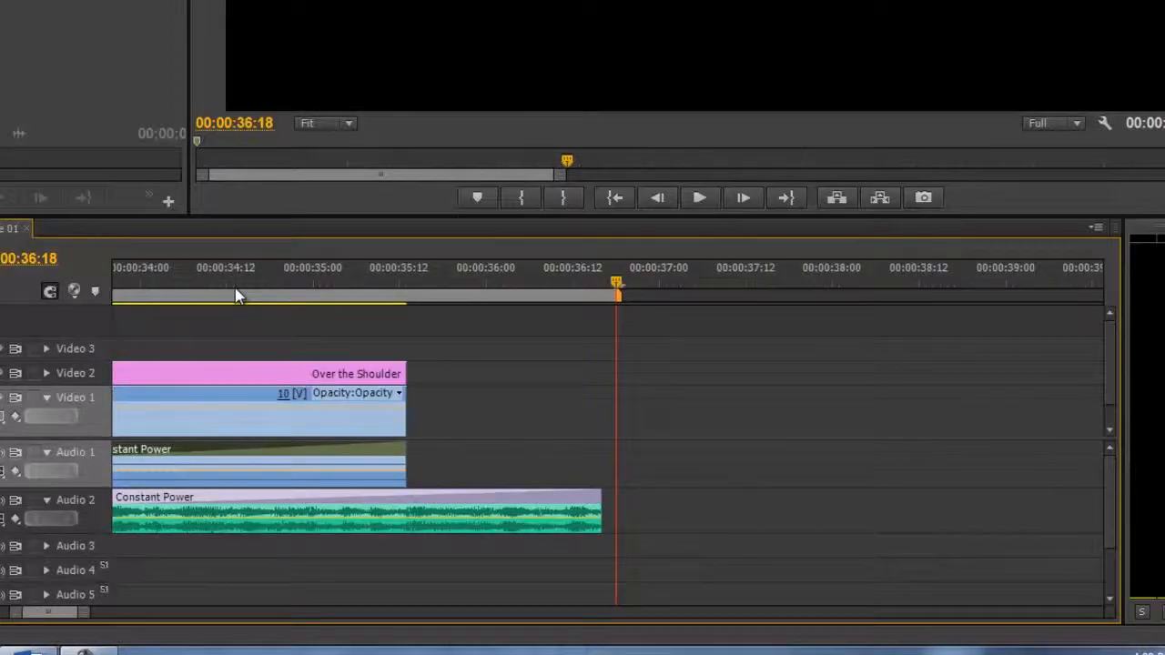
key(minus)
key(minus)
key(minus)
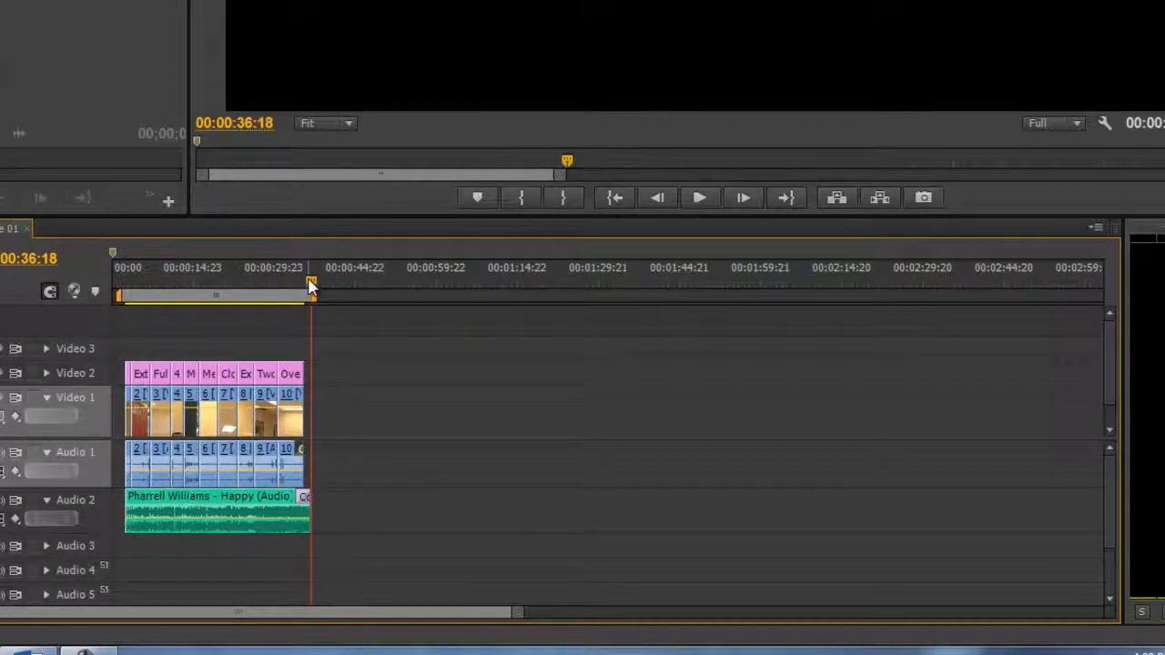
mouse_move(235, 304)
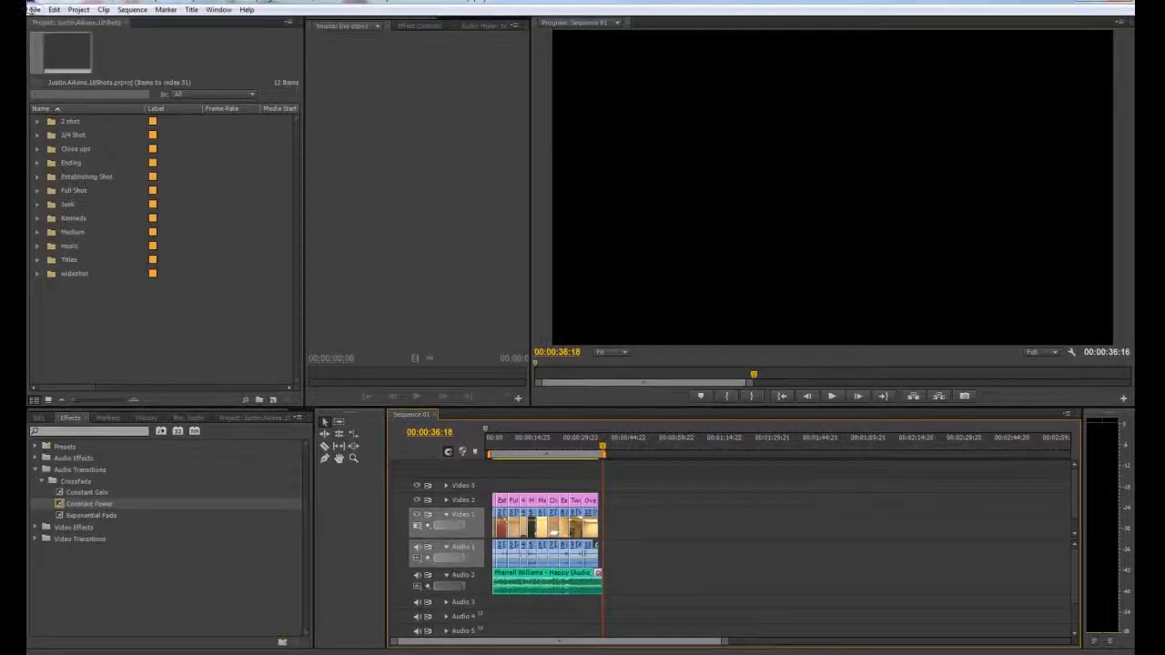
click(34, 10)
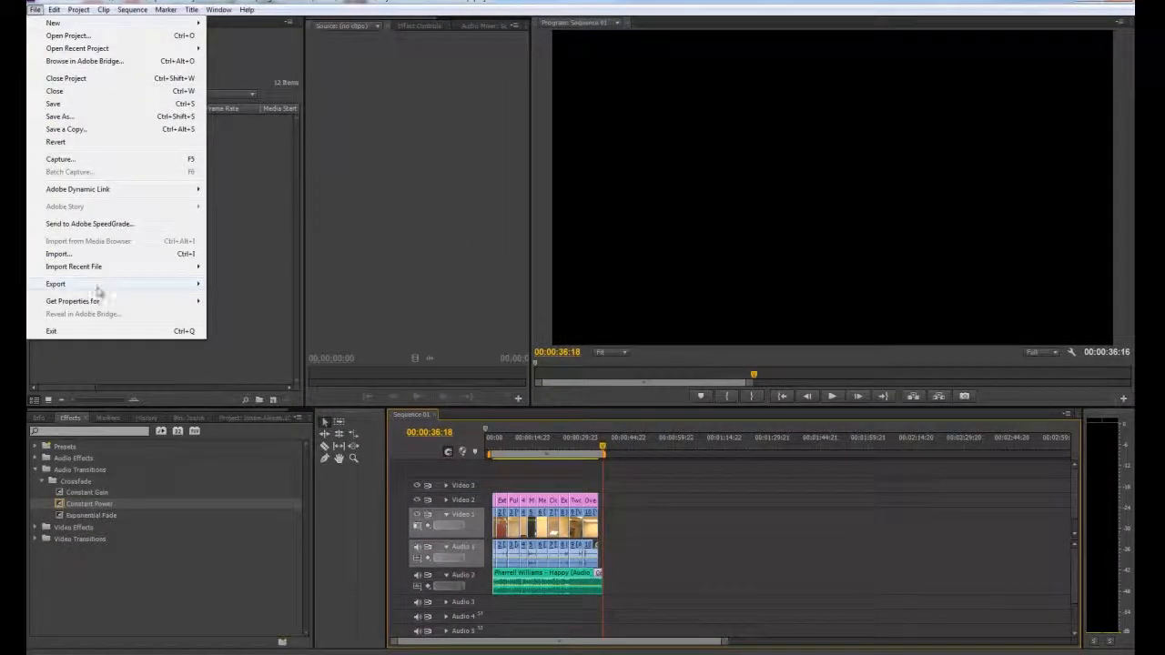
mouse_move(99, 289)
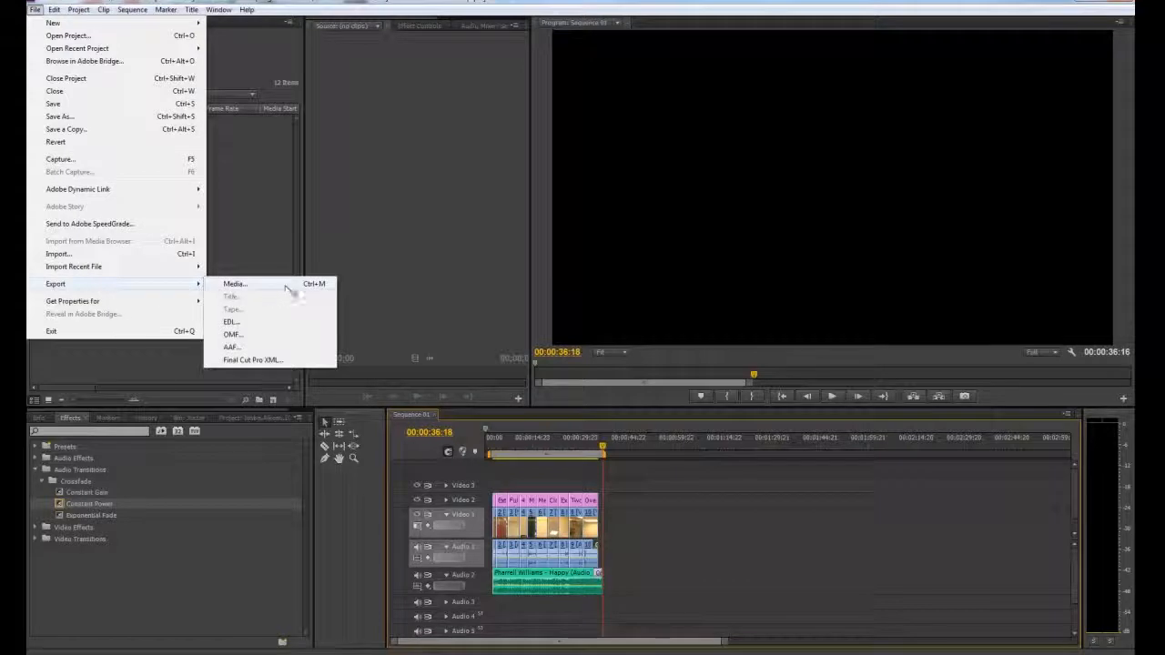
click(235, 284)
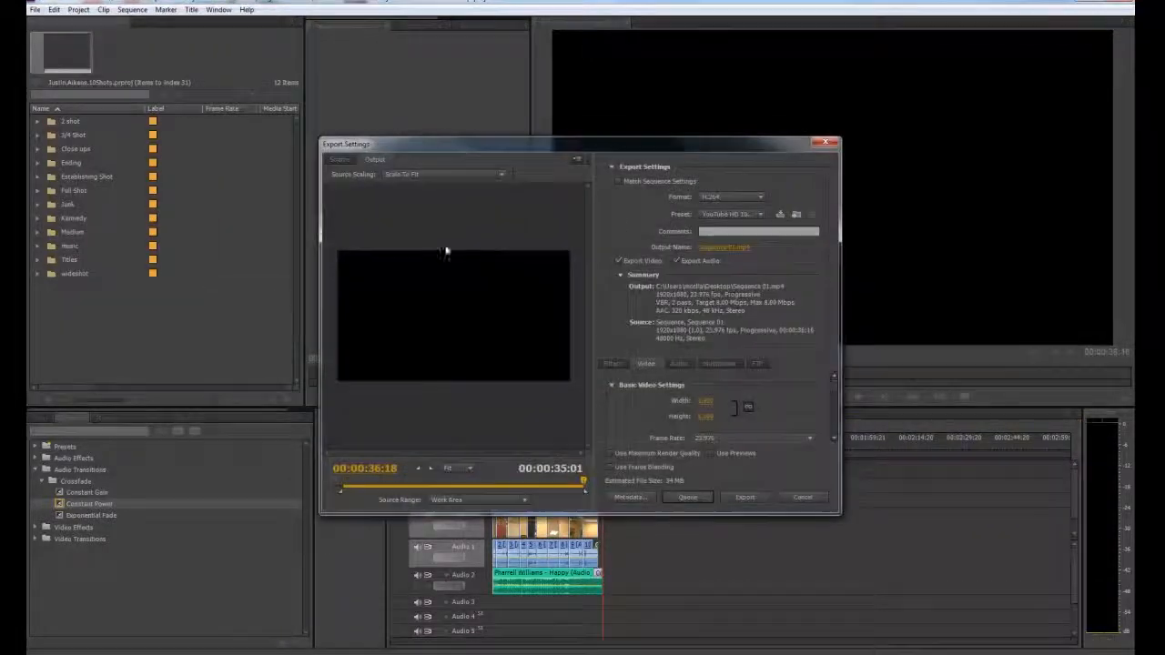
click(824, 142)
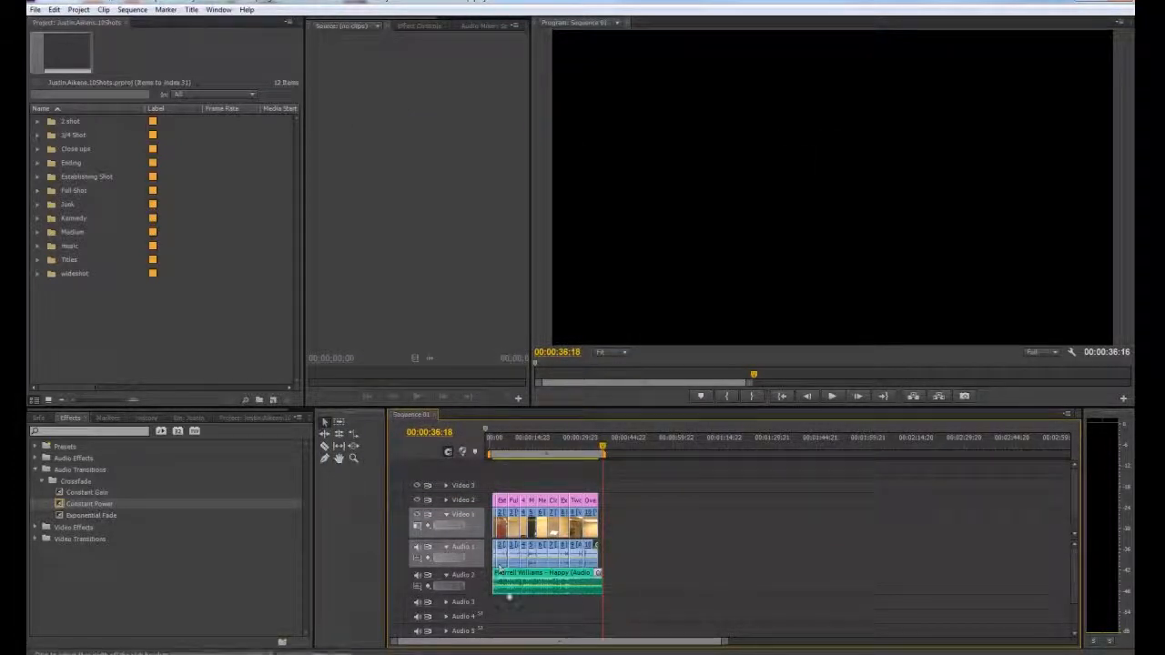
- Check which export options are offered while the project's bin list is active instead of the sequence
click(393, 279)
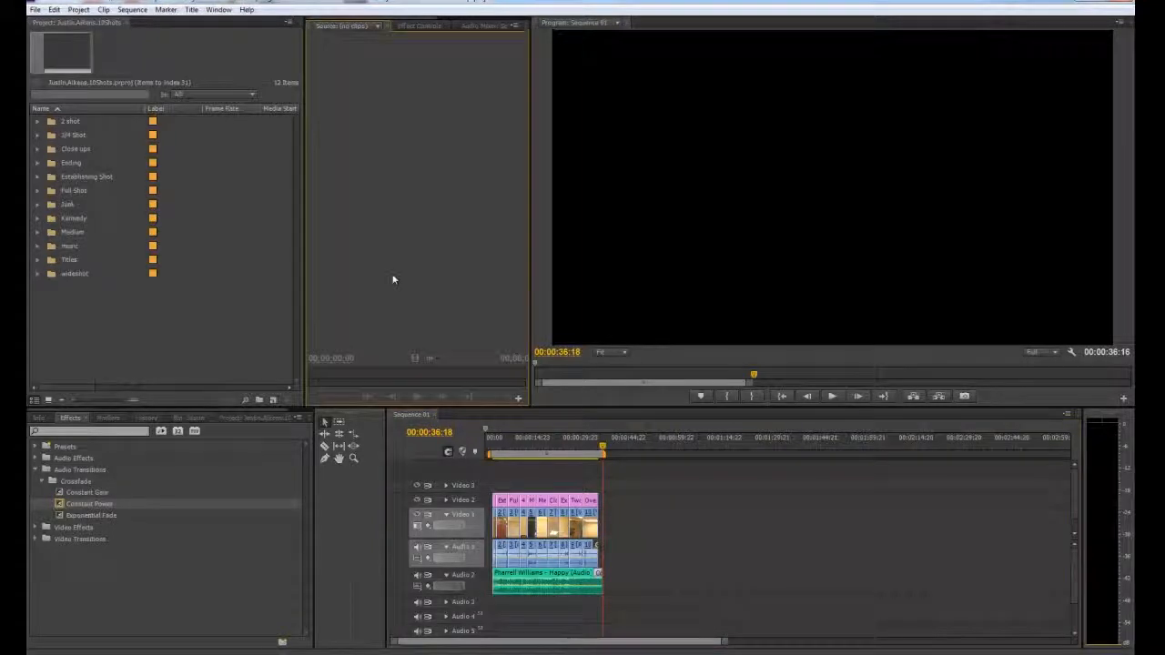
click(755, 273)
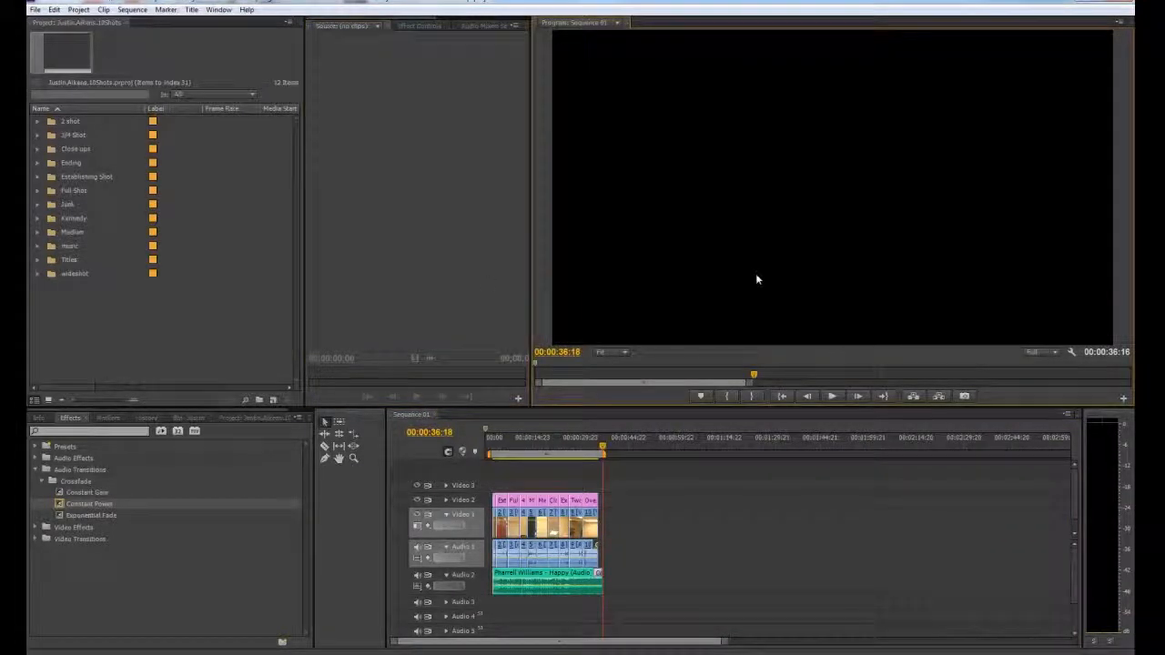
click(133, 287)
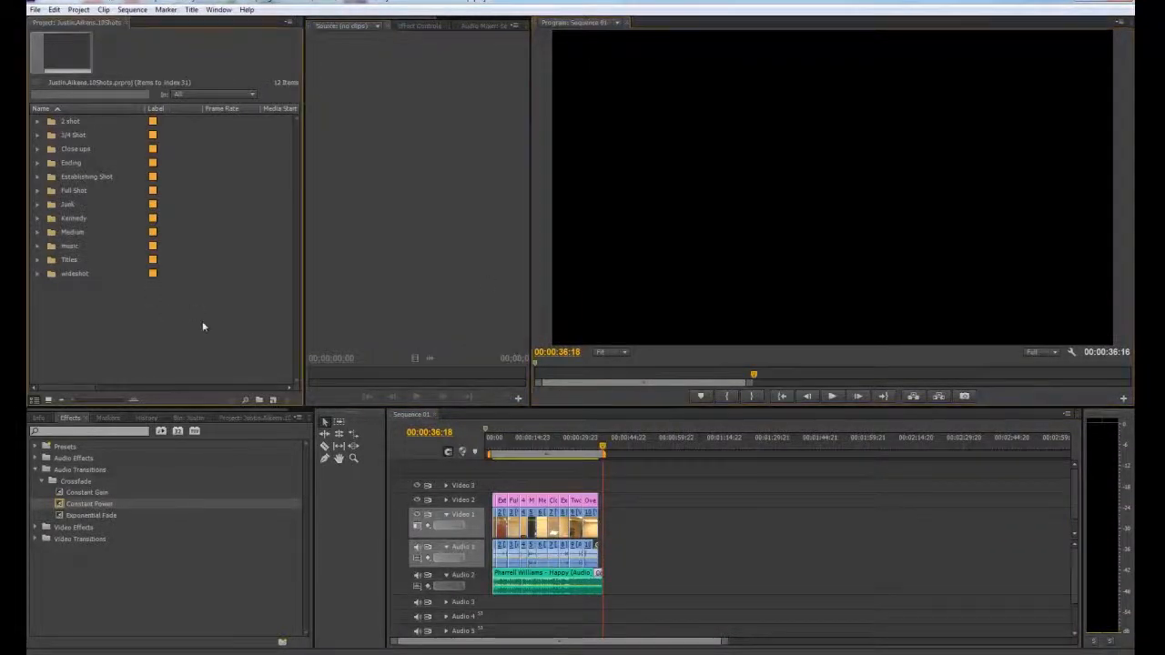
click(35, 9)
mouse_move(100, 288)
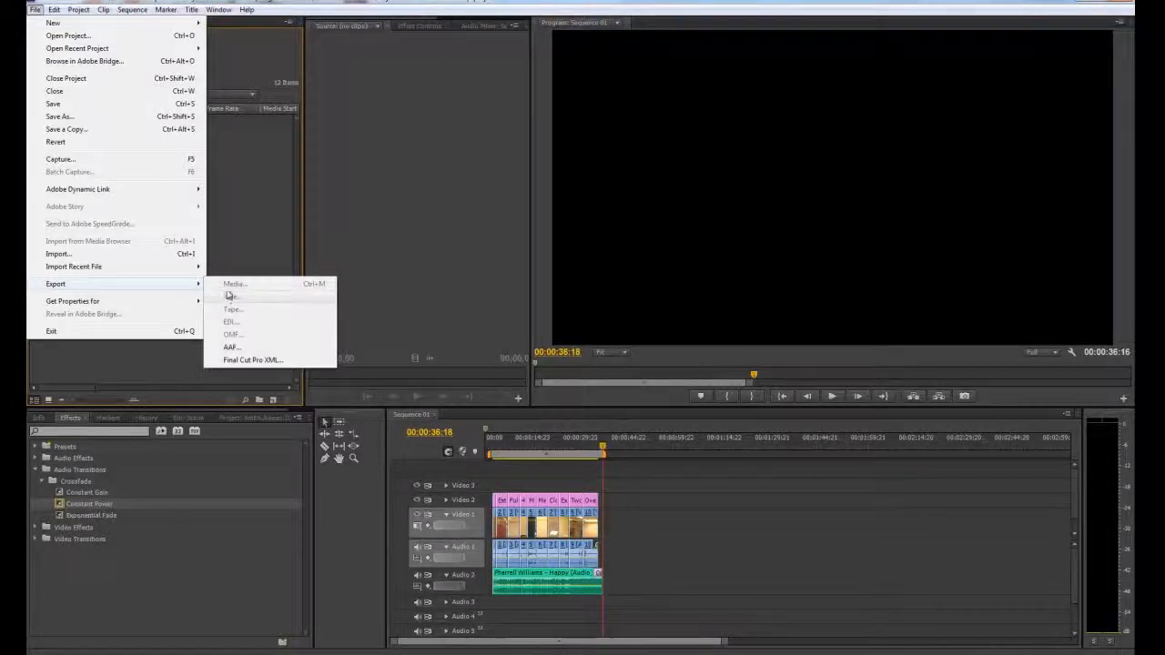
click(216, 30)
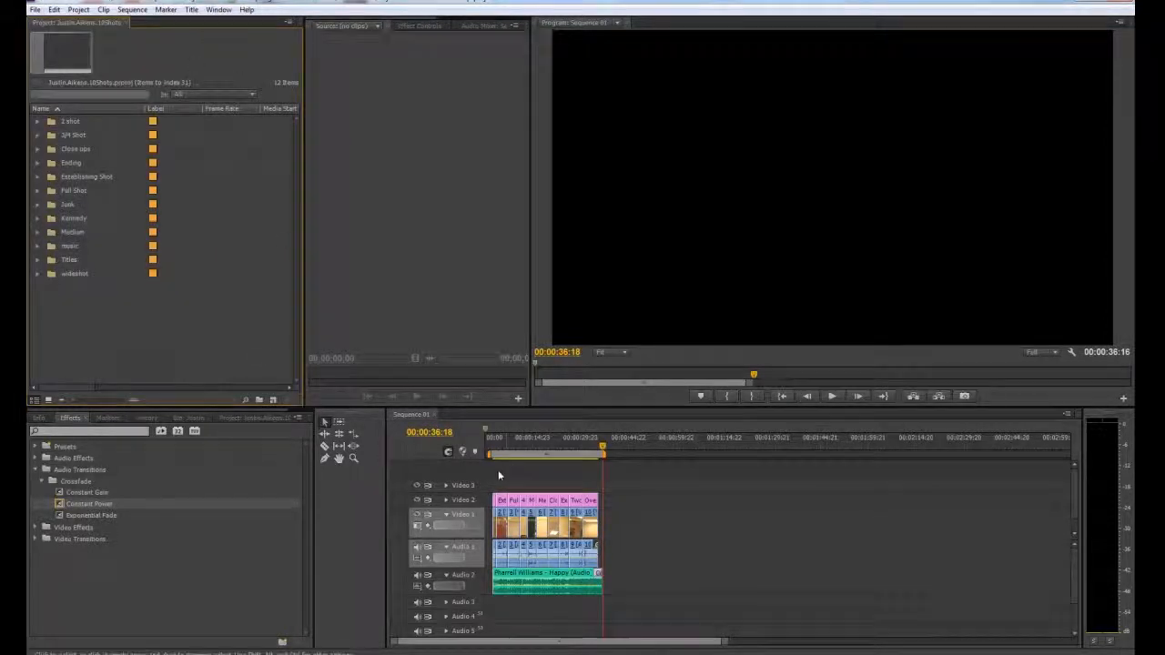
- Open the media export settings for Sequence 01 with the timeline active, and reposition the dialog
click(400, 448)
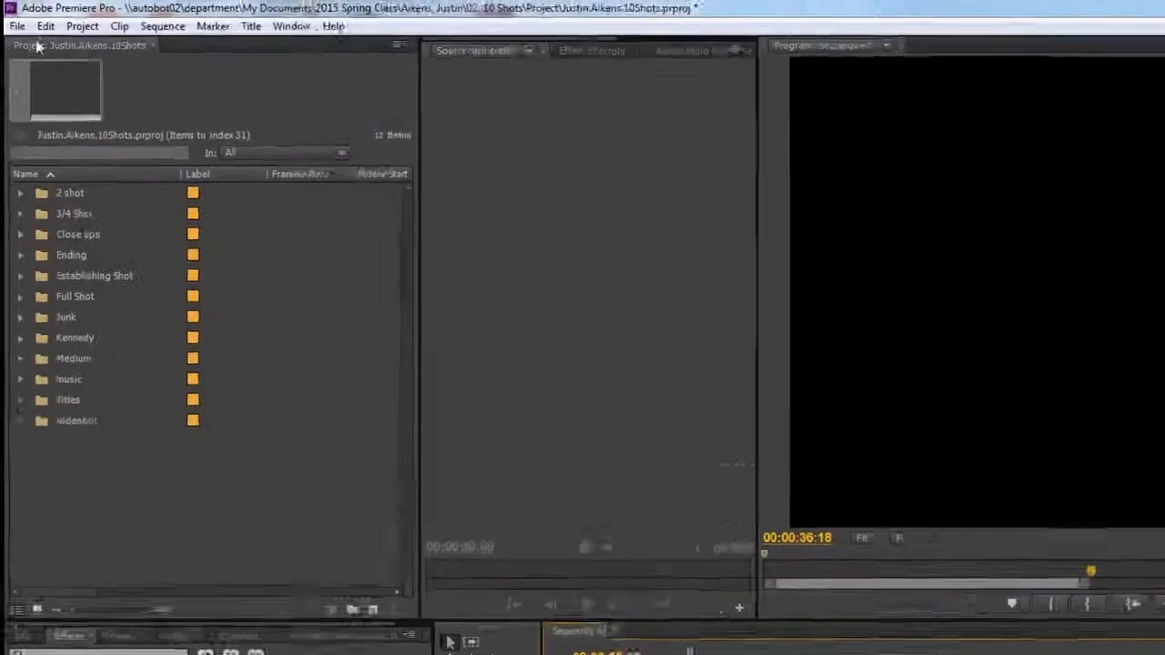
click(35, 10)
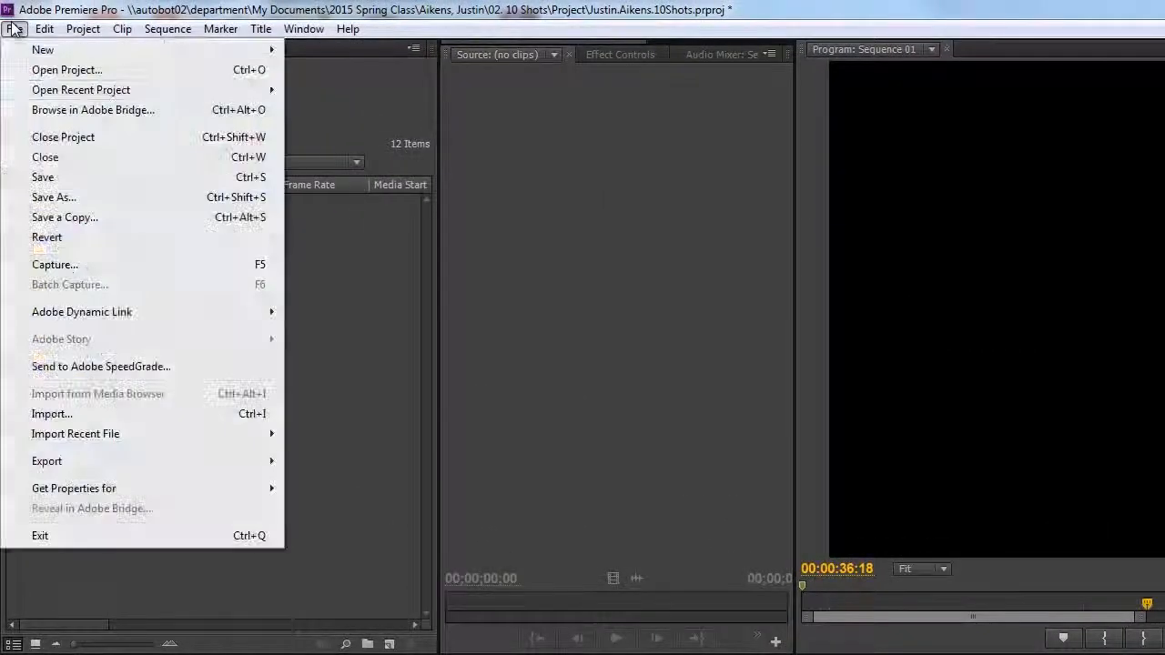
mouse_move(94, 465)
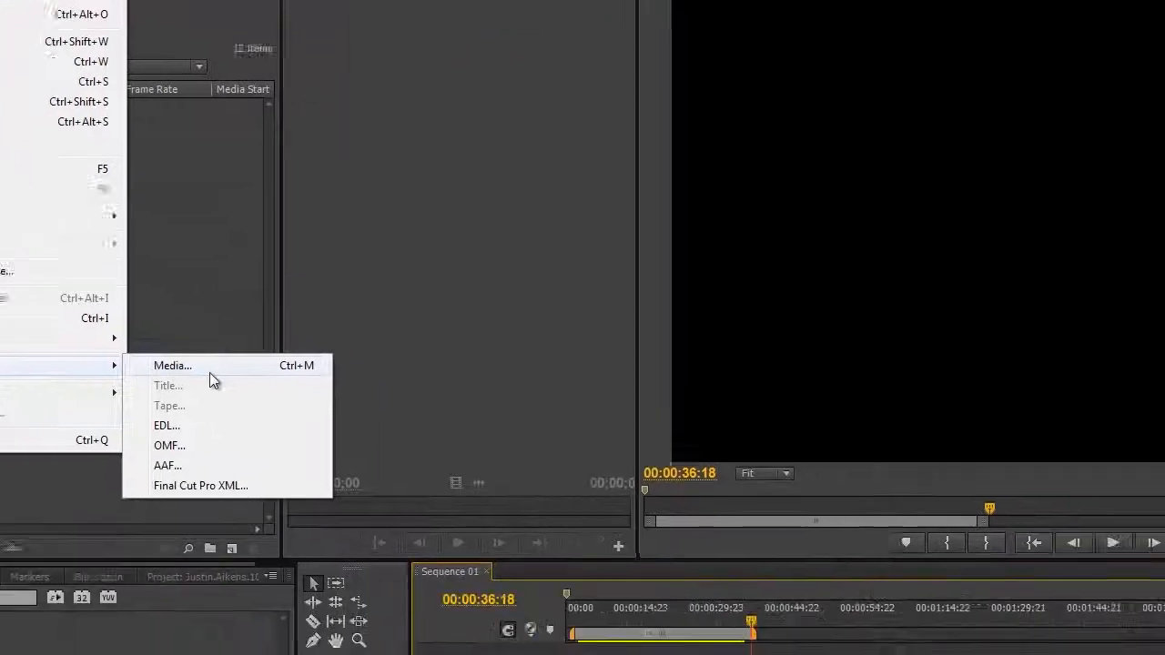
click(209, 368)
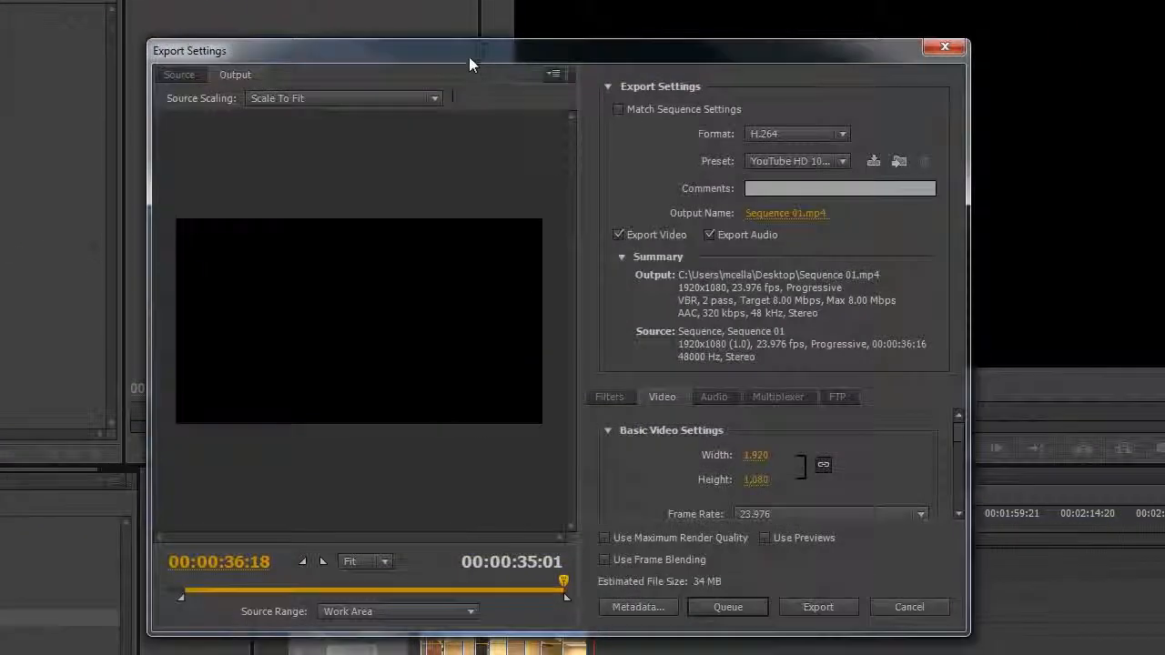
drag(351, 11, 496, 42)
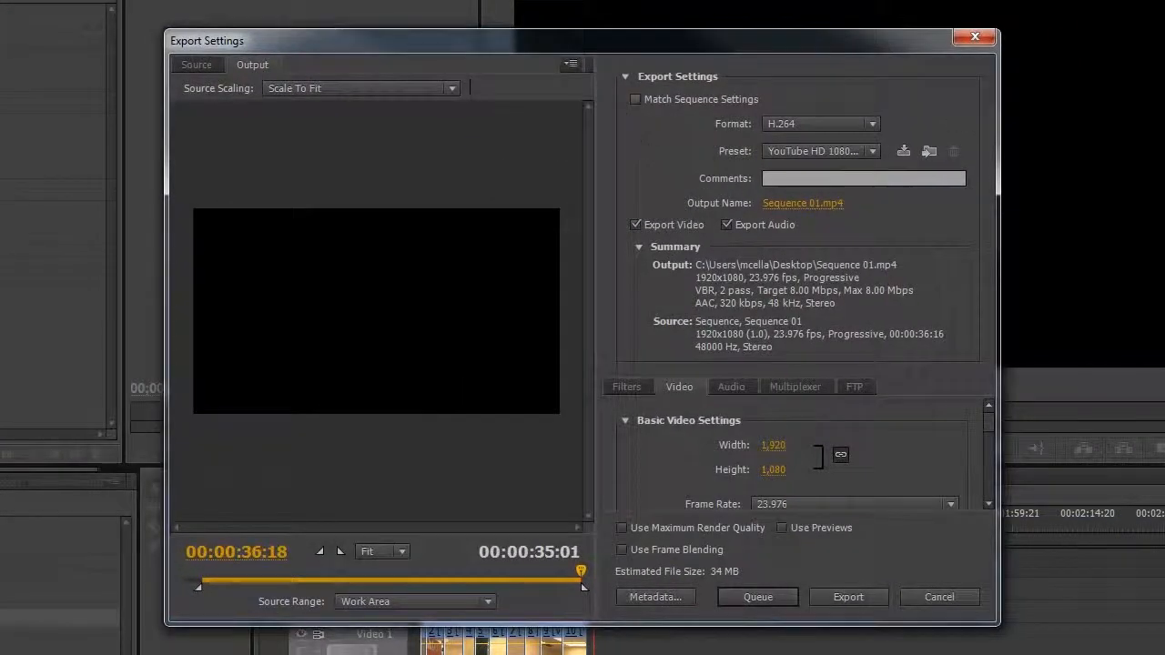
- Try AVI as the export format, and settle on H.264 with the YouTube HD 1080p 23.976 preset
click(833, 122)
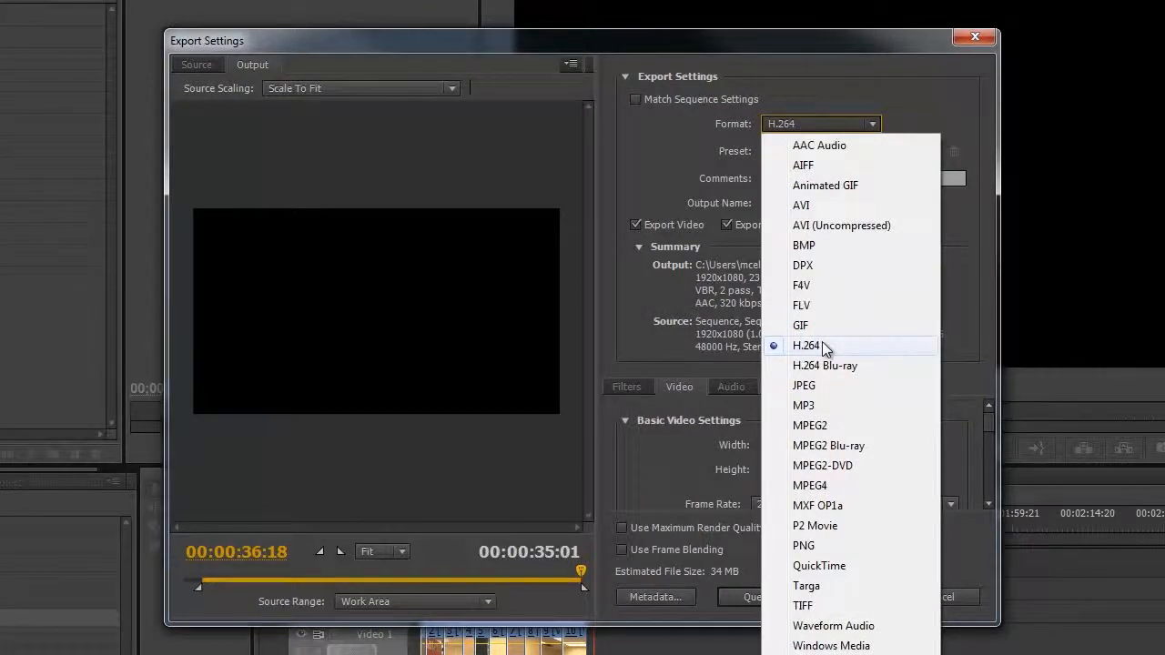
click(825, 201)
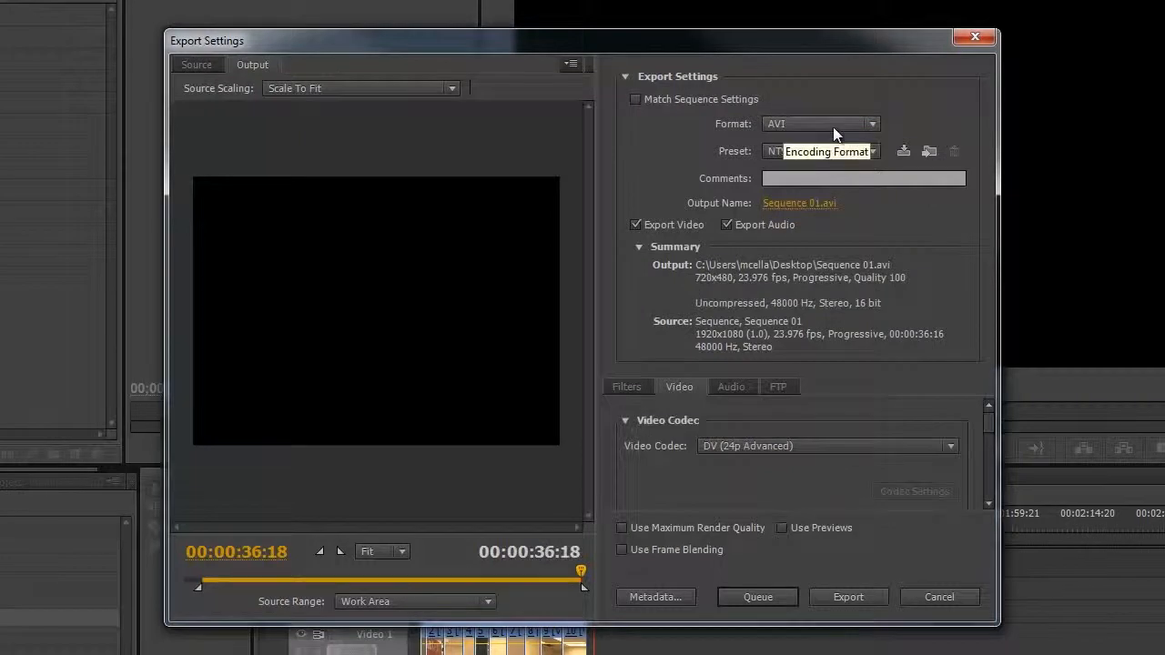
click(869, 125)
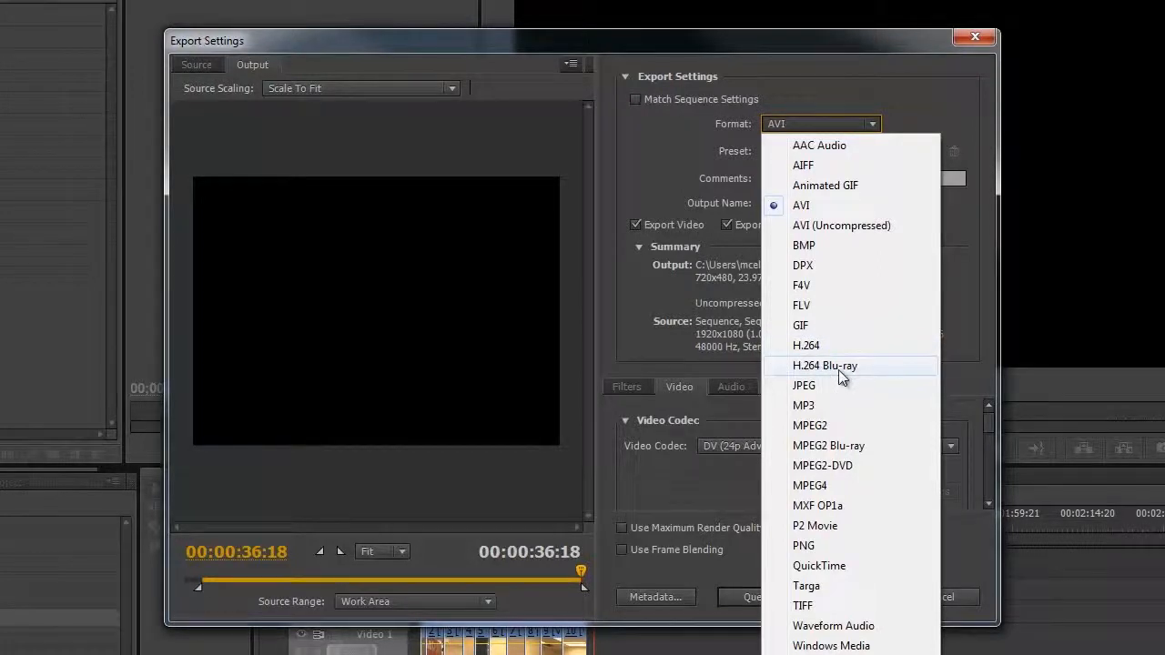
click(808, 346)
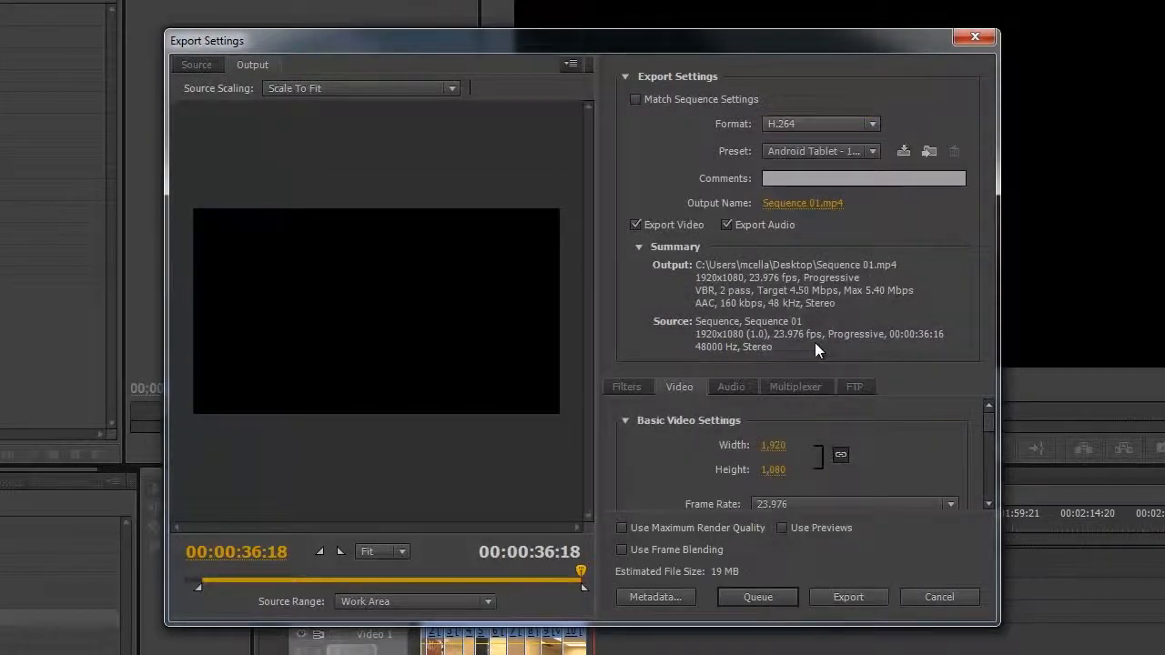
click(873, 151)
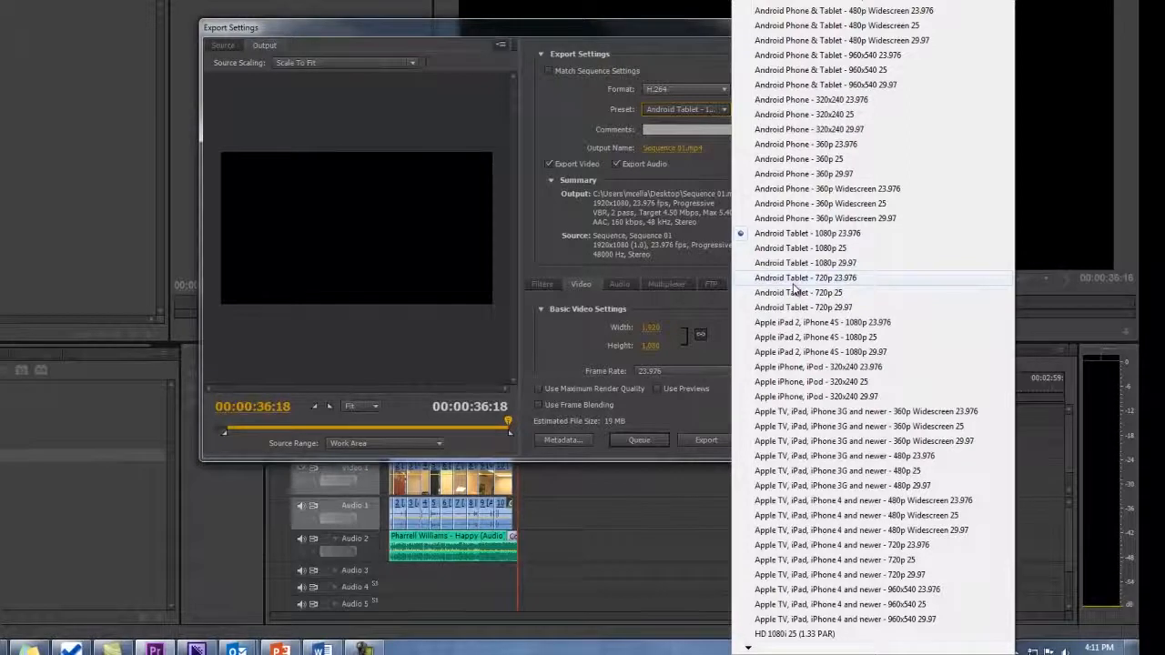
scroll(794, 290, down, 10)
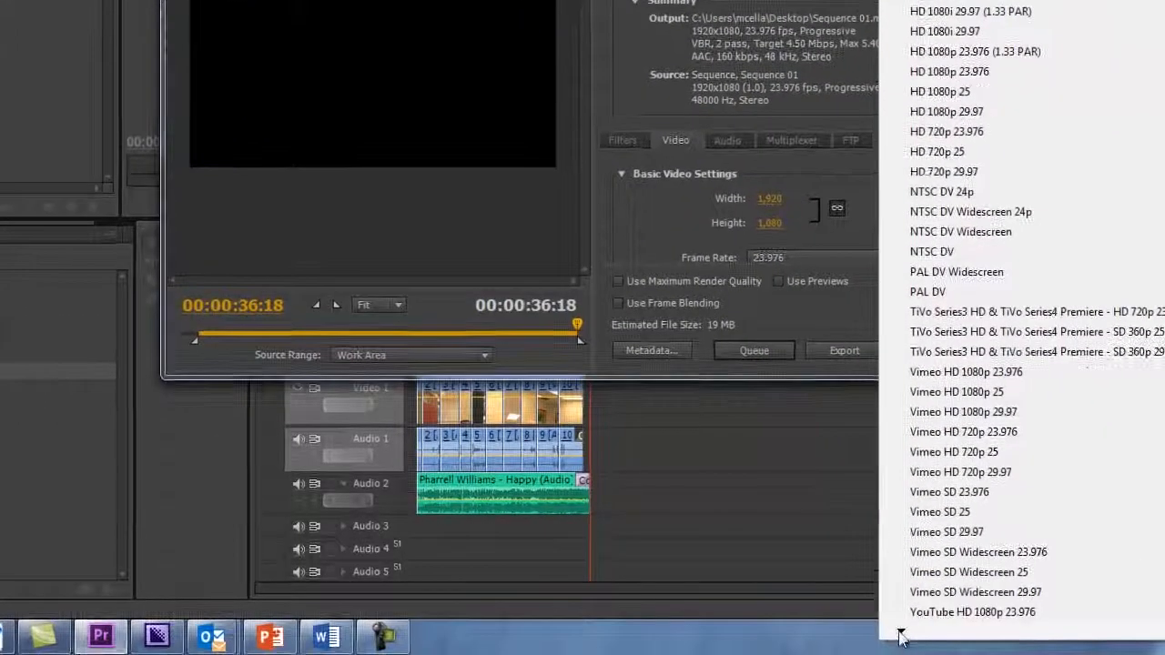
mouse_move(748, 648)
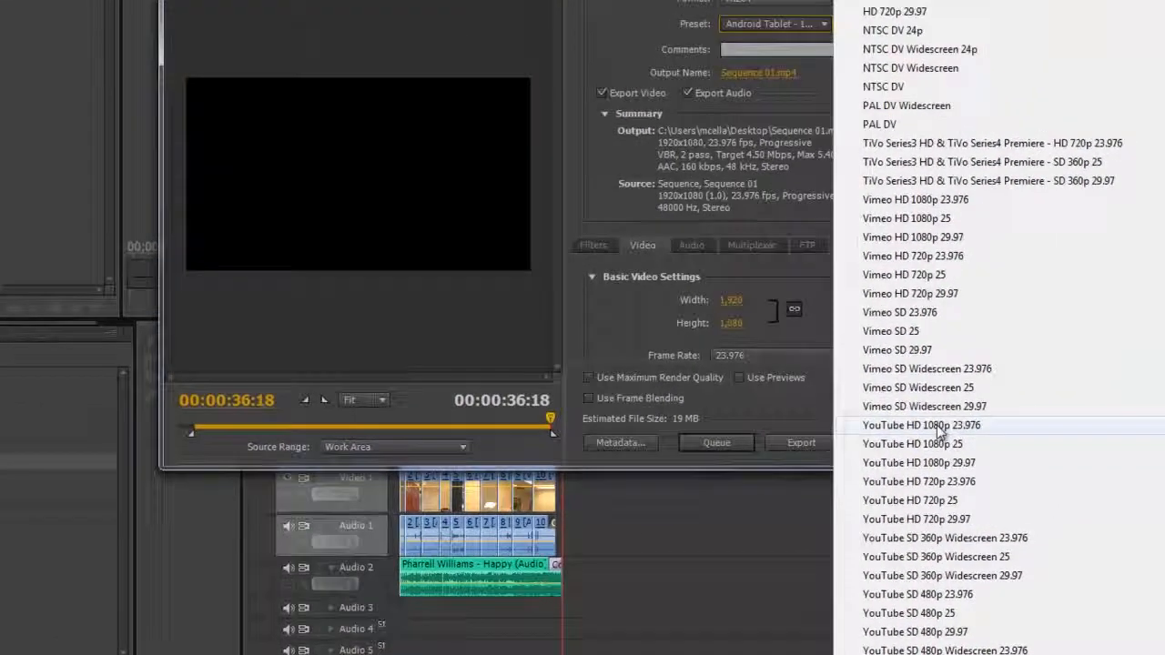
click(936, 425)
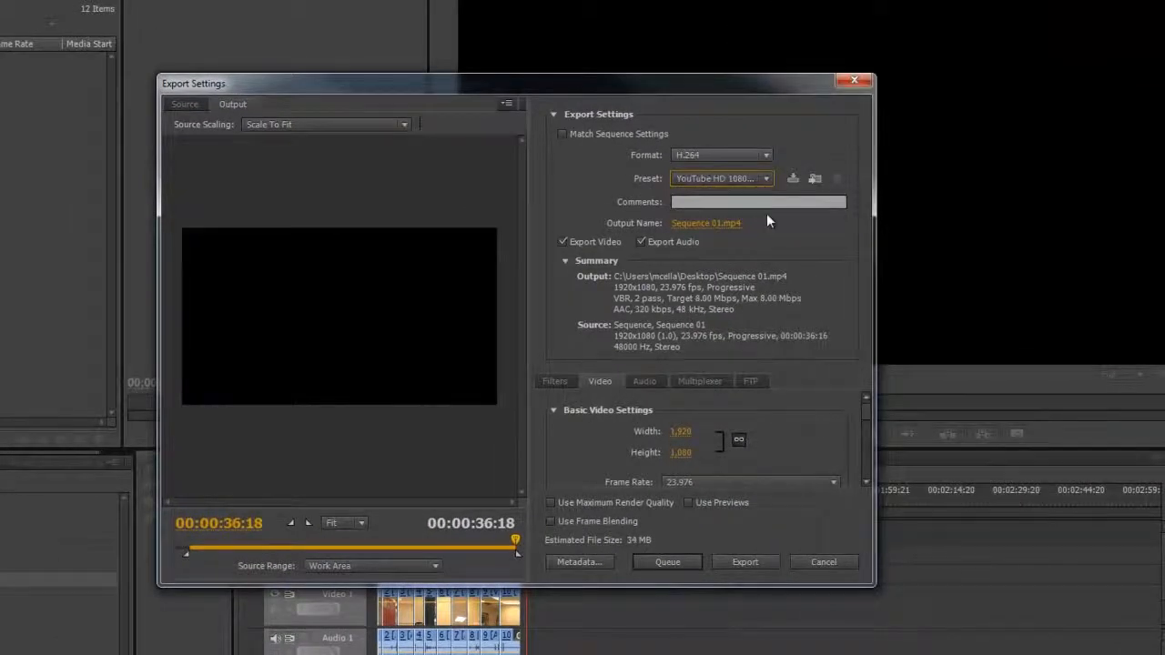
- Open the output file's save dialog and name the file with the person's first and last name followed by 10 Shots
click(696, 225)
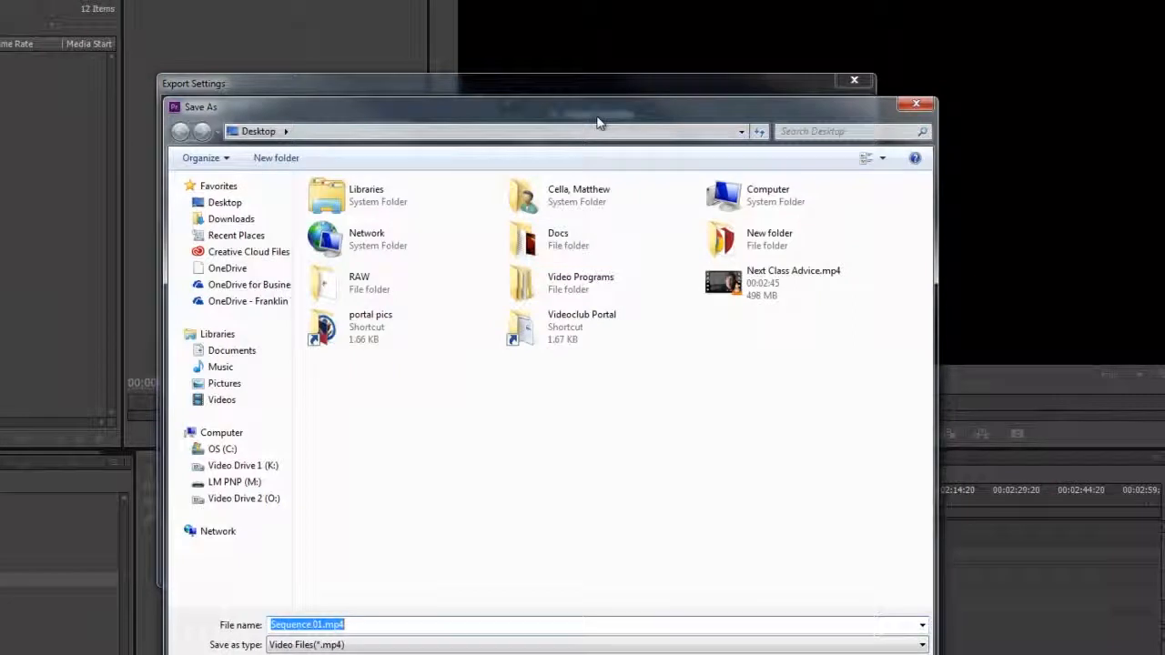
drag(595, 116, 664, 20)
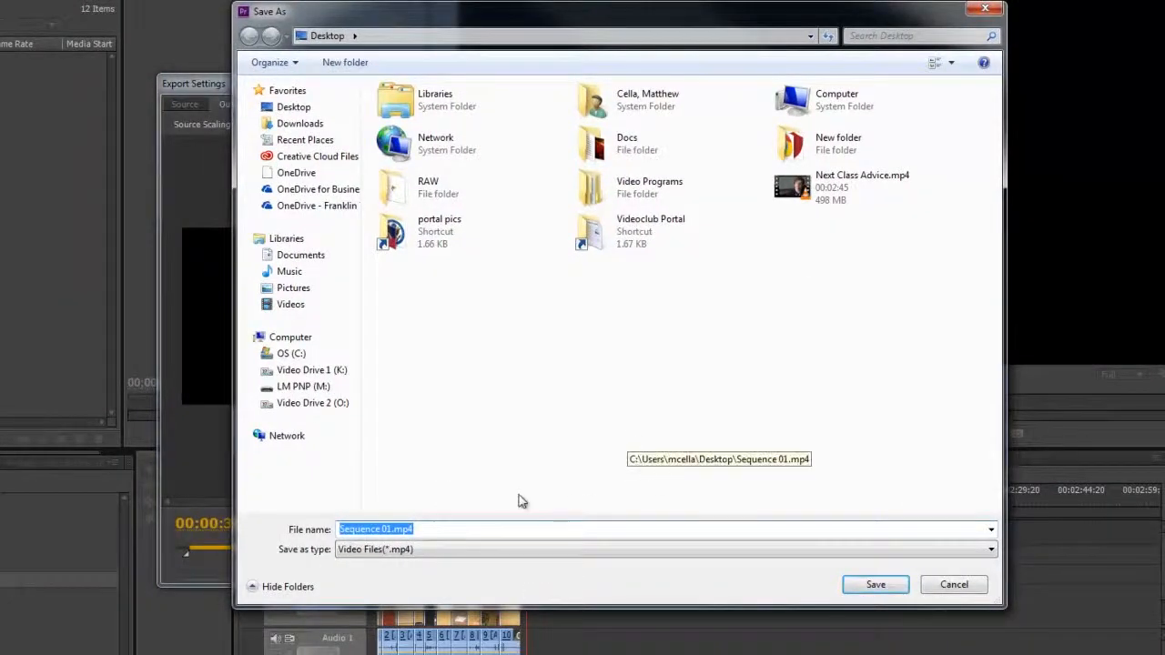
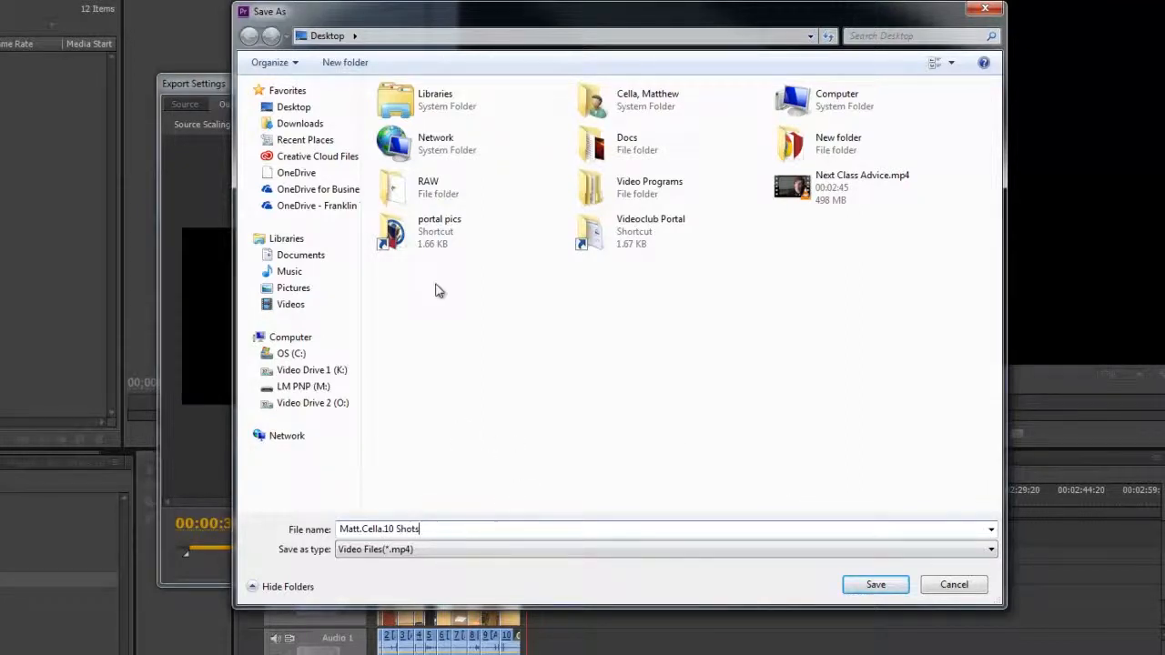
- Browse from the Desktop through Videoclub Portal and 2015 Spring Class to the 02. 10 Shots folder inside the person's own folder
click(292, 107)
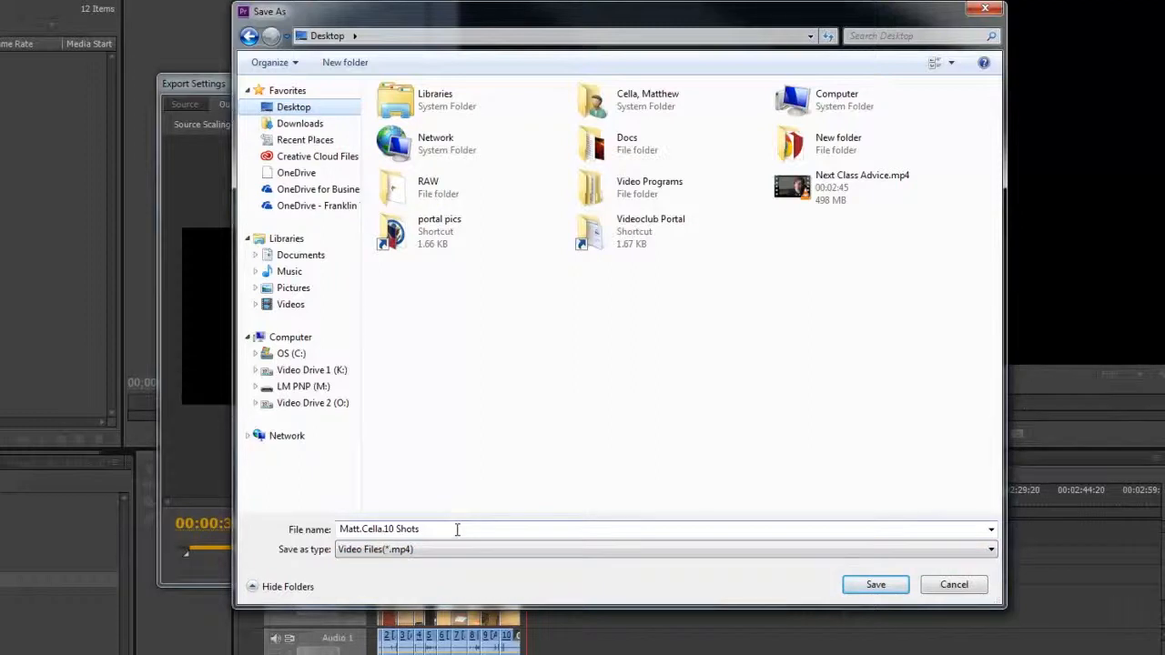
double_click(622, 234)
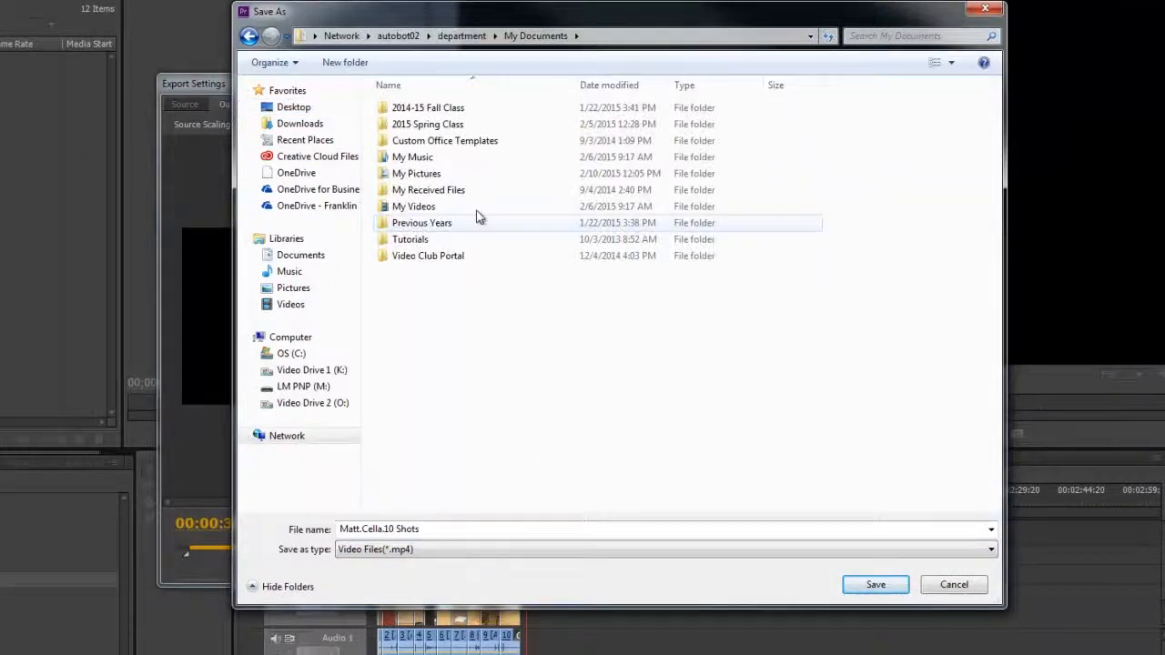
double_click(427, 124)
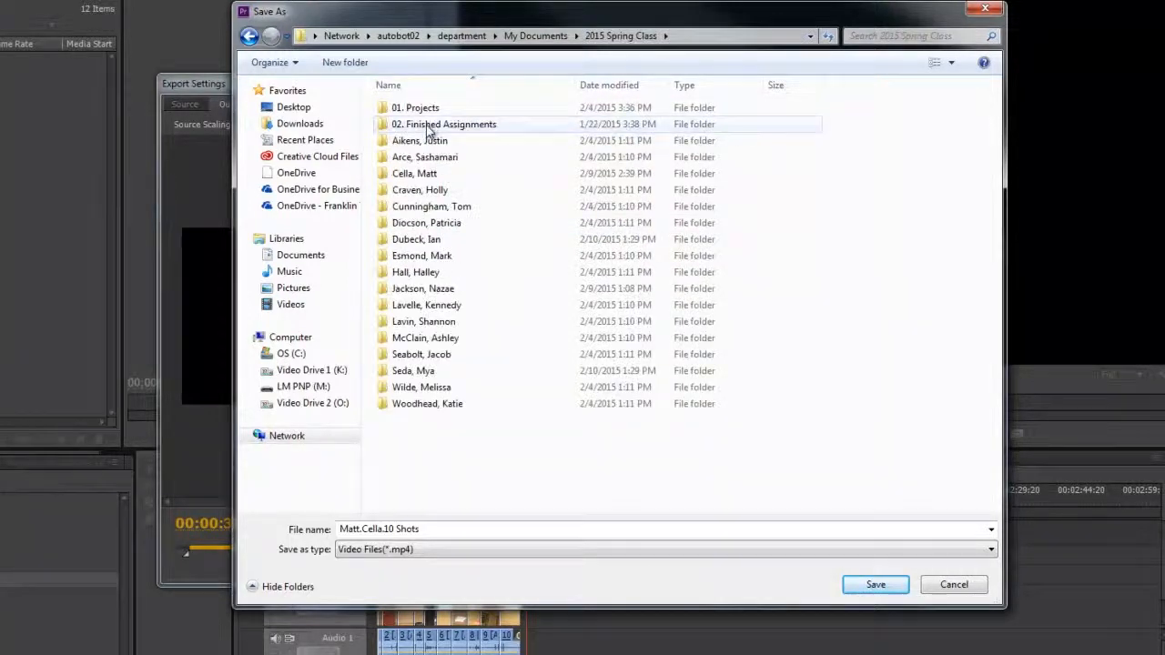
double_click(422, 177)
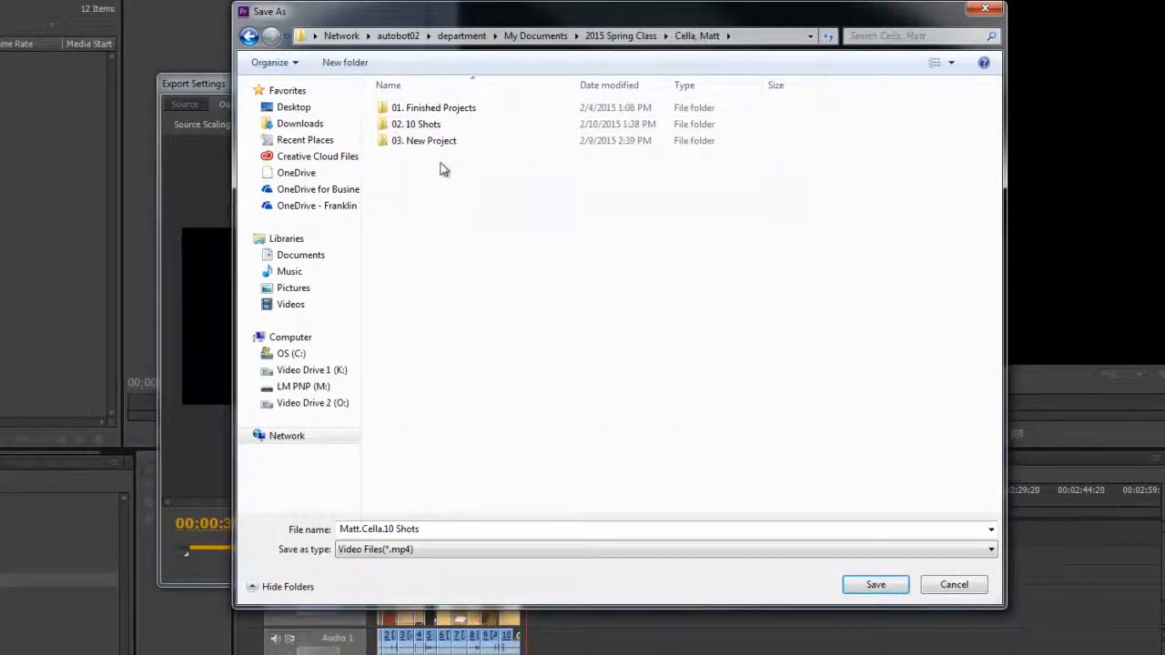
double_click(416, 124)
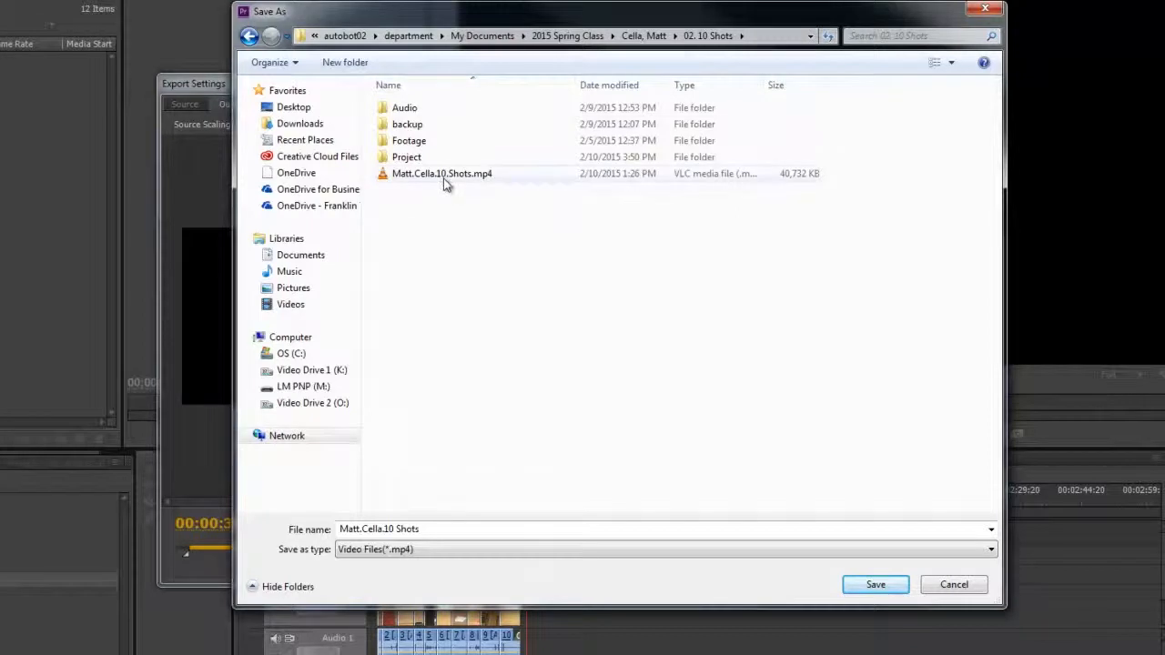
- Save the output file to the Desktop and send the export to the Adobe Media Encoder queue
click(292, 109)
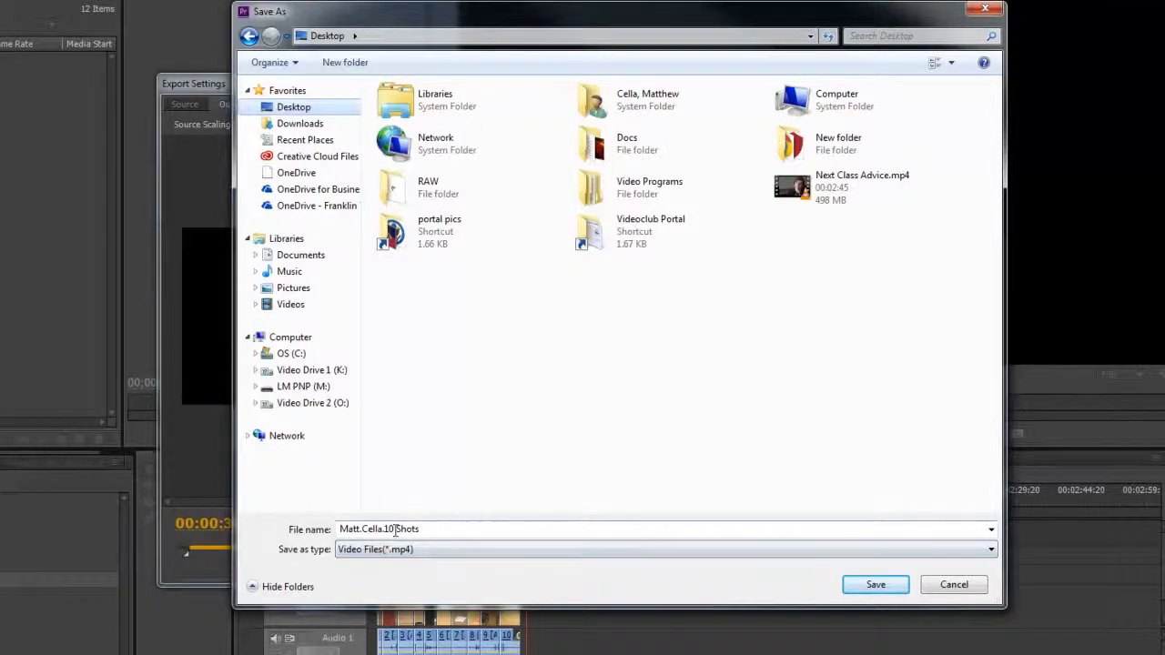
click(894, 589)
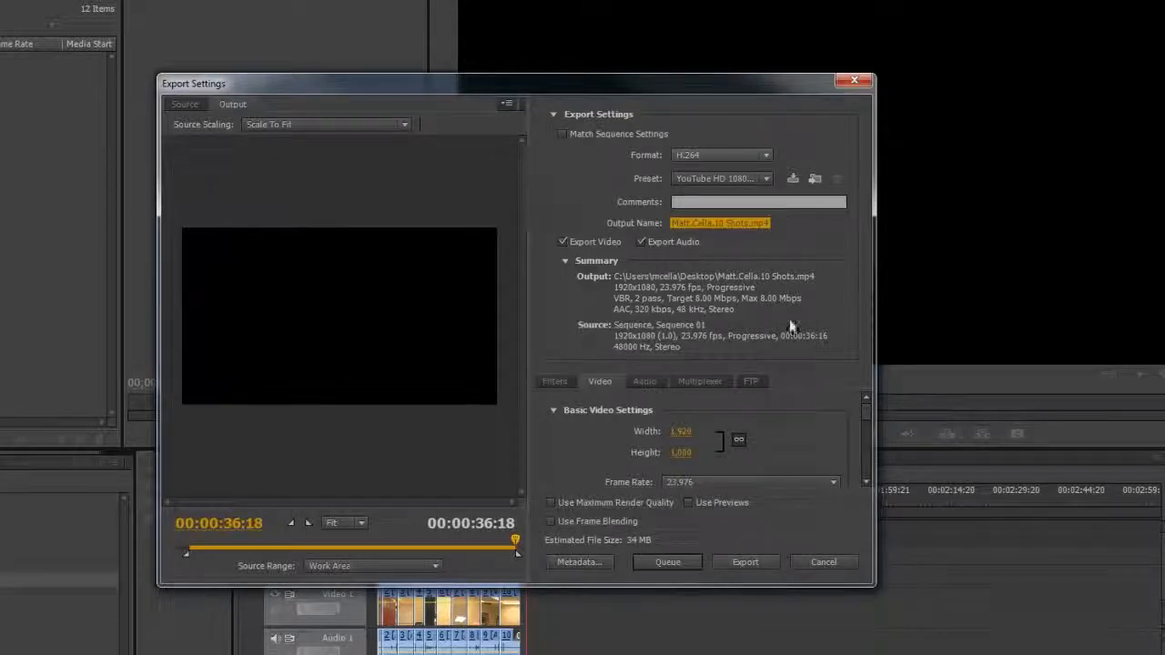
click(672, 560)
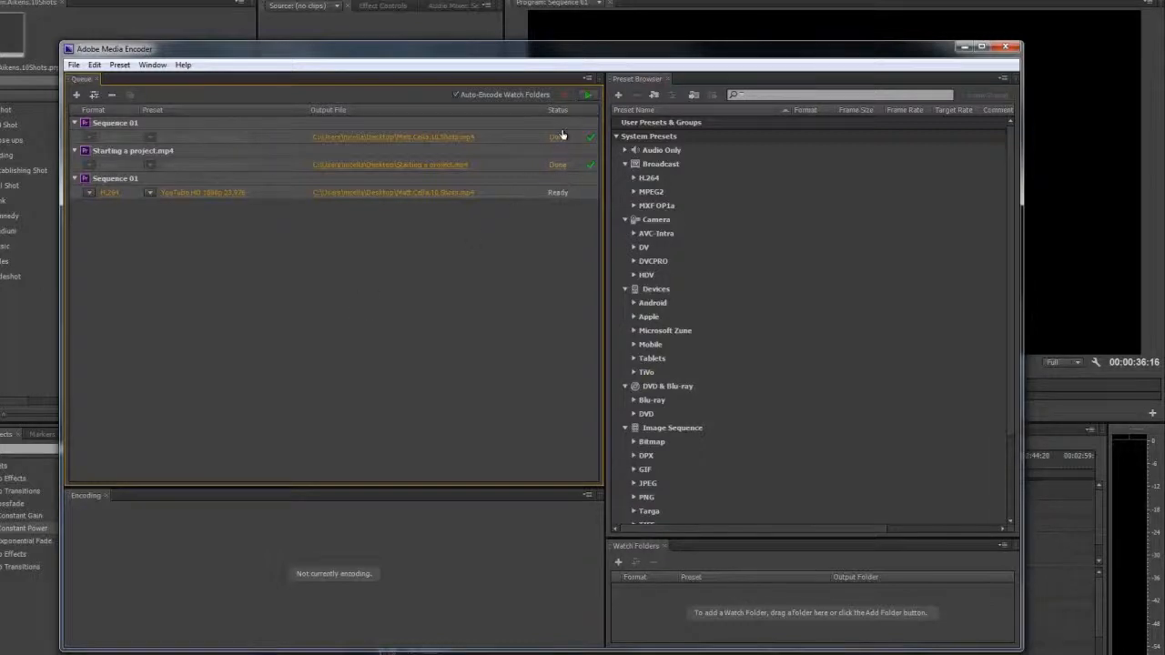
- Remove the finished Sequence 01 and Starting a project.mp4 jobs from the queue, and start encoding the remaining job
drag(604, 137, 497, 137)
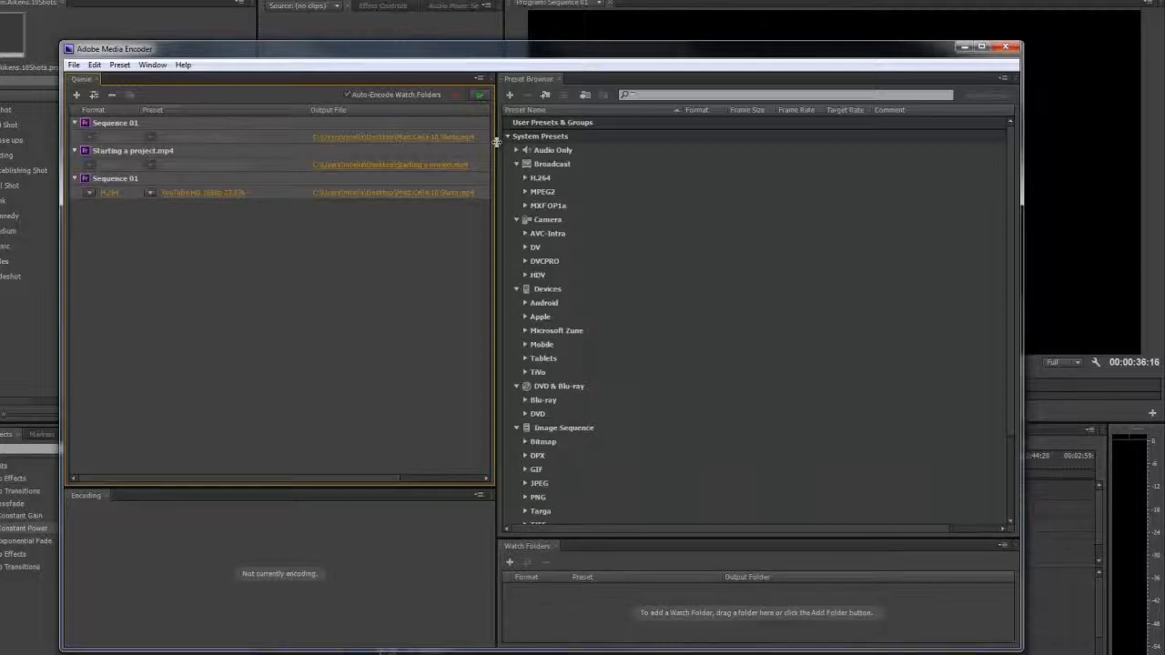
drag(497, 142, 675, 148)
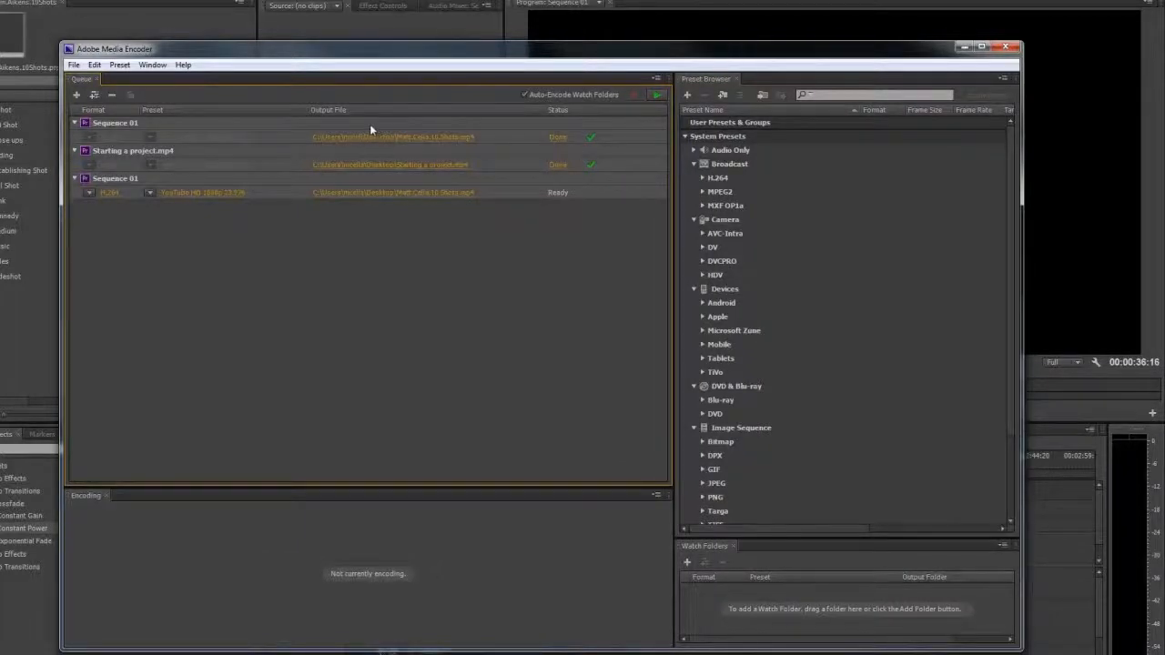
click(137, 124)
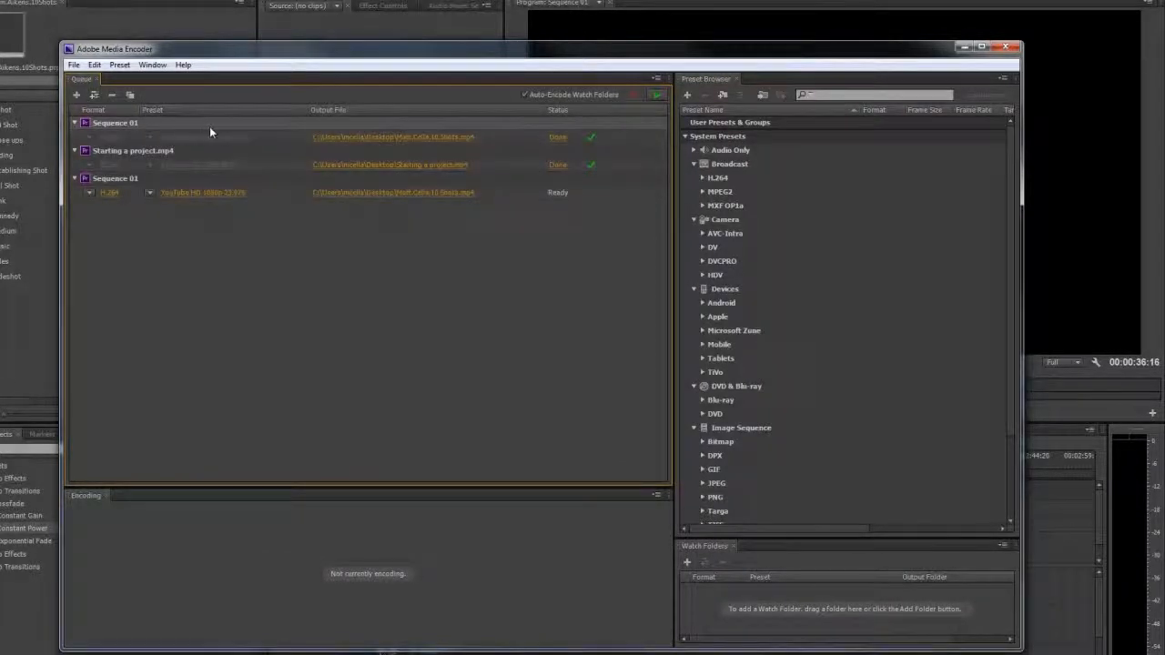
key(Delete)
click(611, 375)
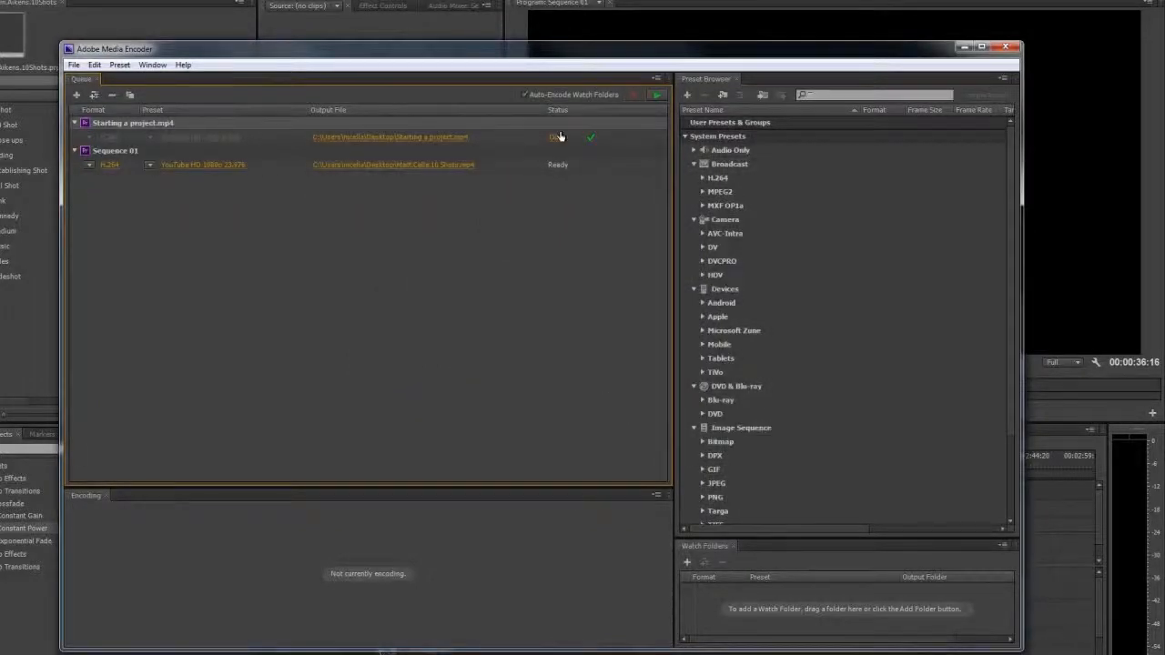
click(559, 135)
key(Delete)
click(606, 375)
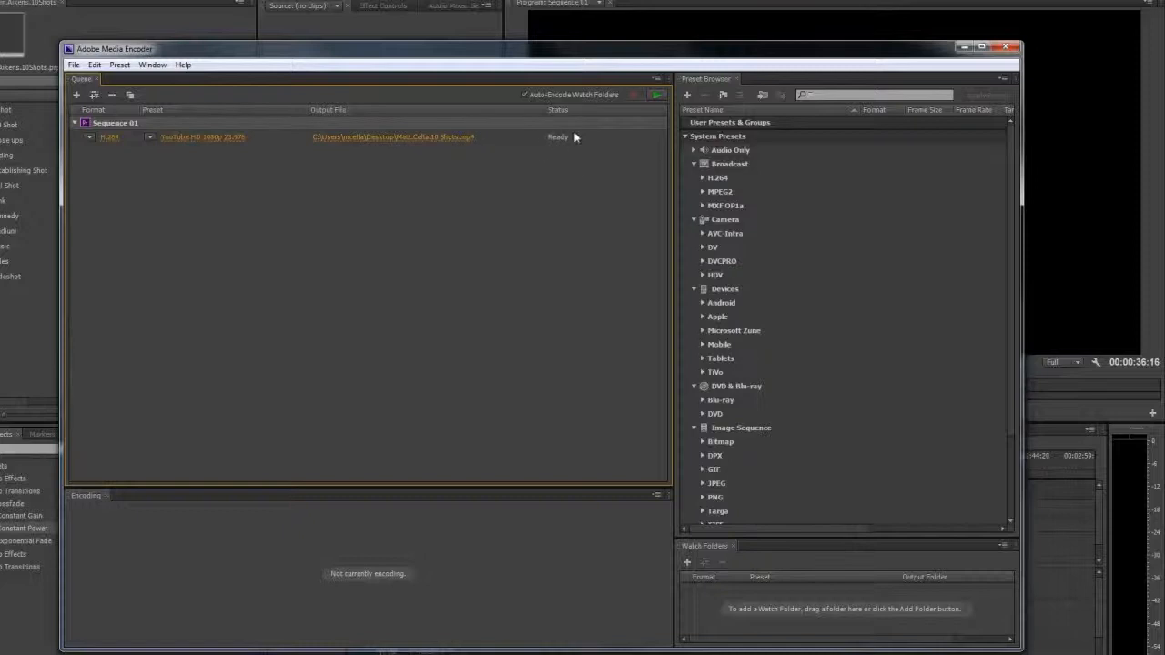
click(636, 82)
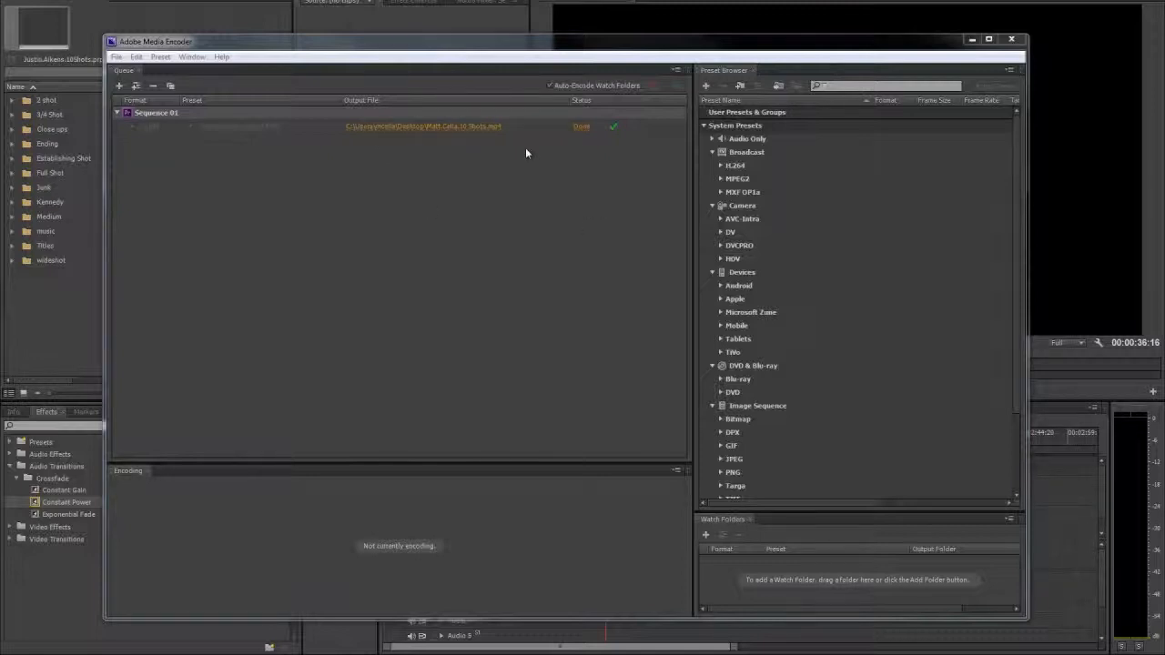
- Check the exported 10 Shots MP4 on the desktop, and return to Premiere Pro
key(super+d)
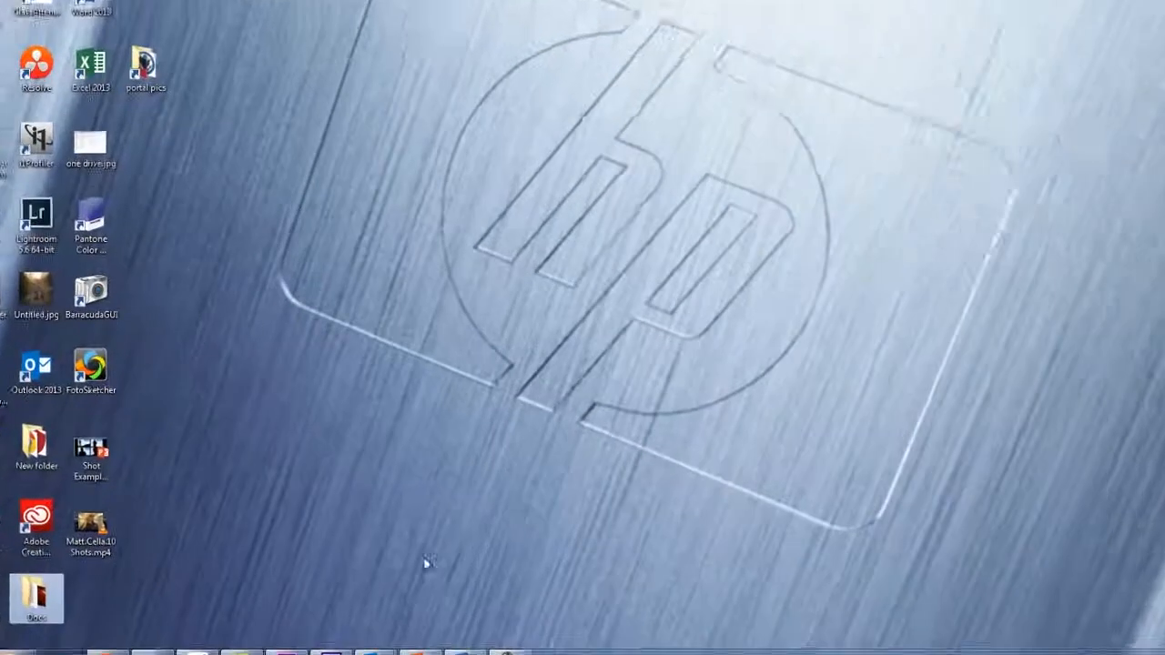
click(116, 566)
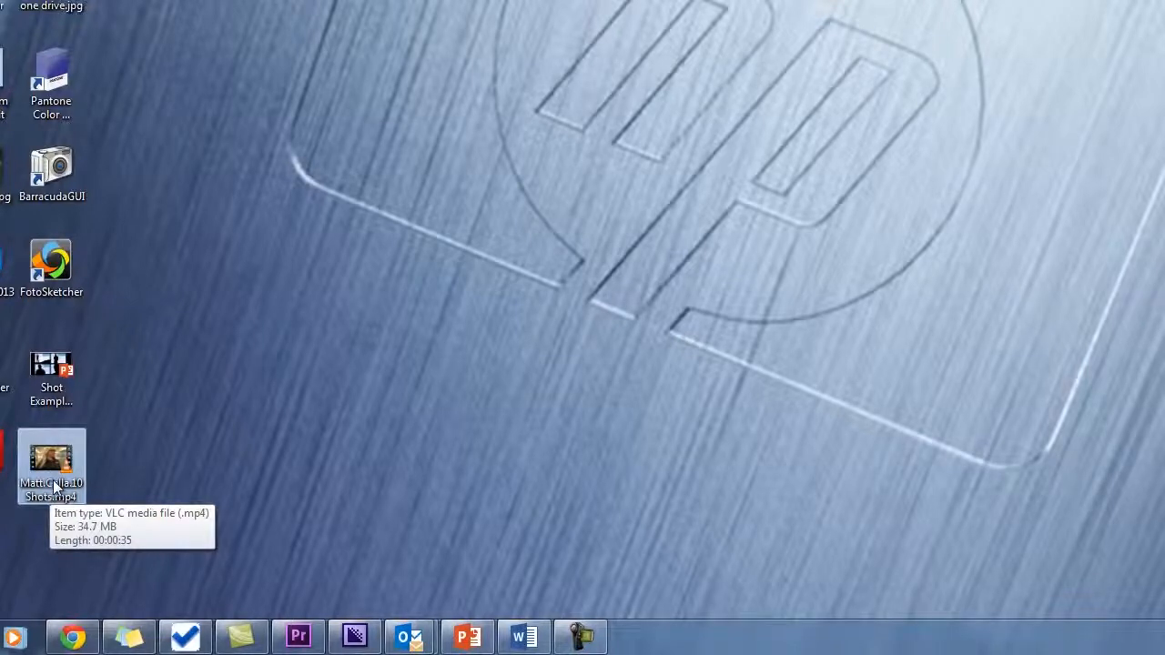
click(298, 640)
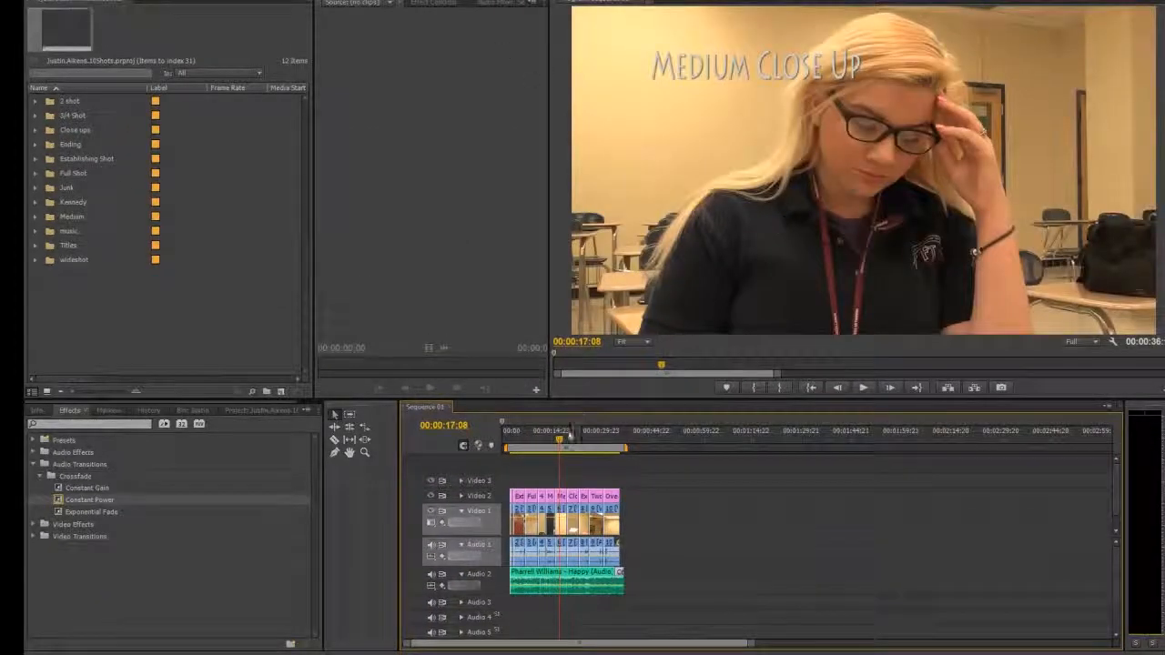
- Play the exported 10 Shots MP4 from the desktop, and close the media player
drag(520, 440, 513, 442)
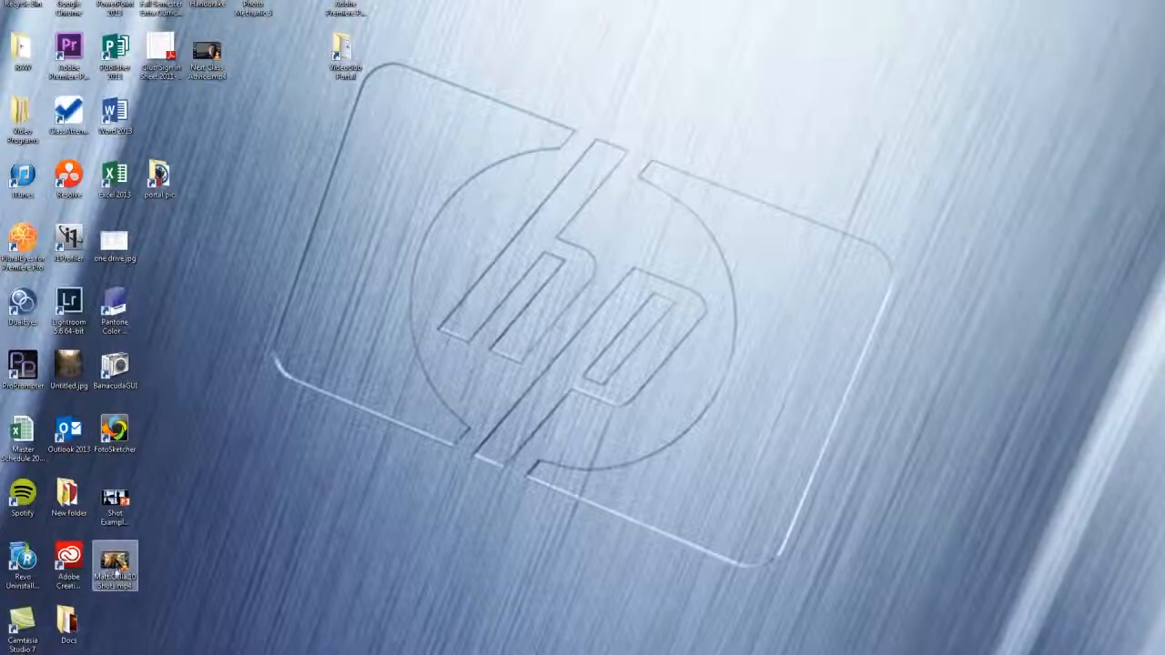
double_click(115, 573)
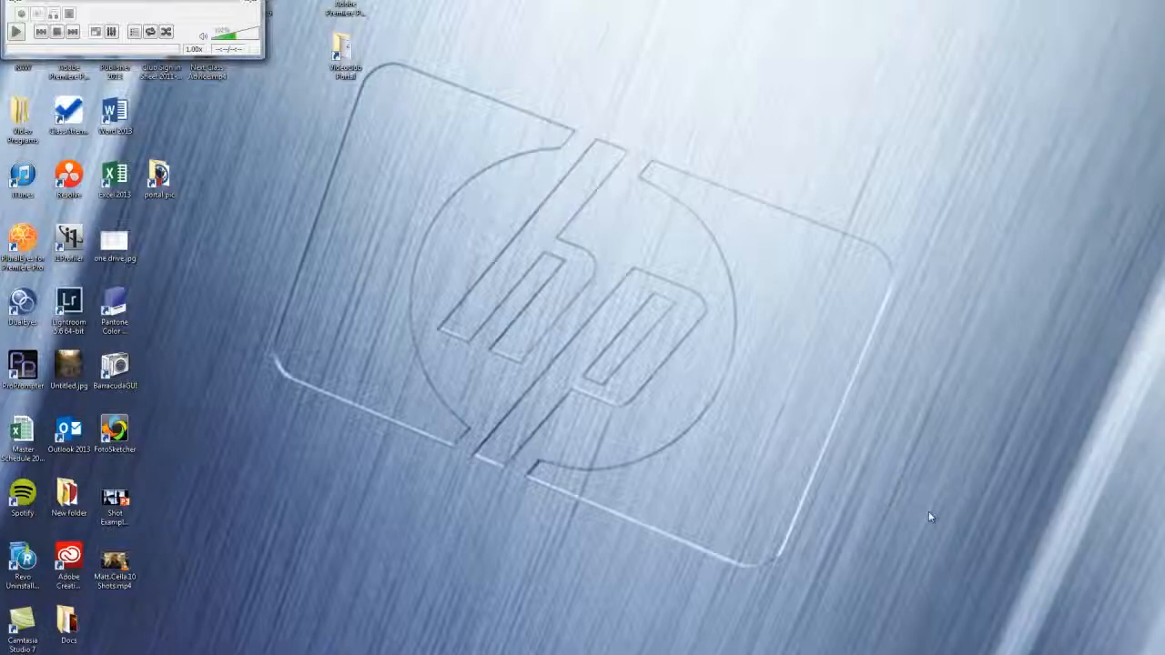
click(258, 22)
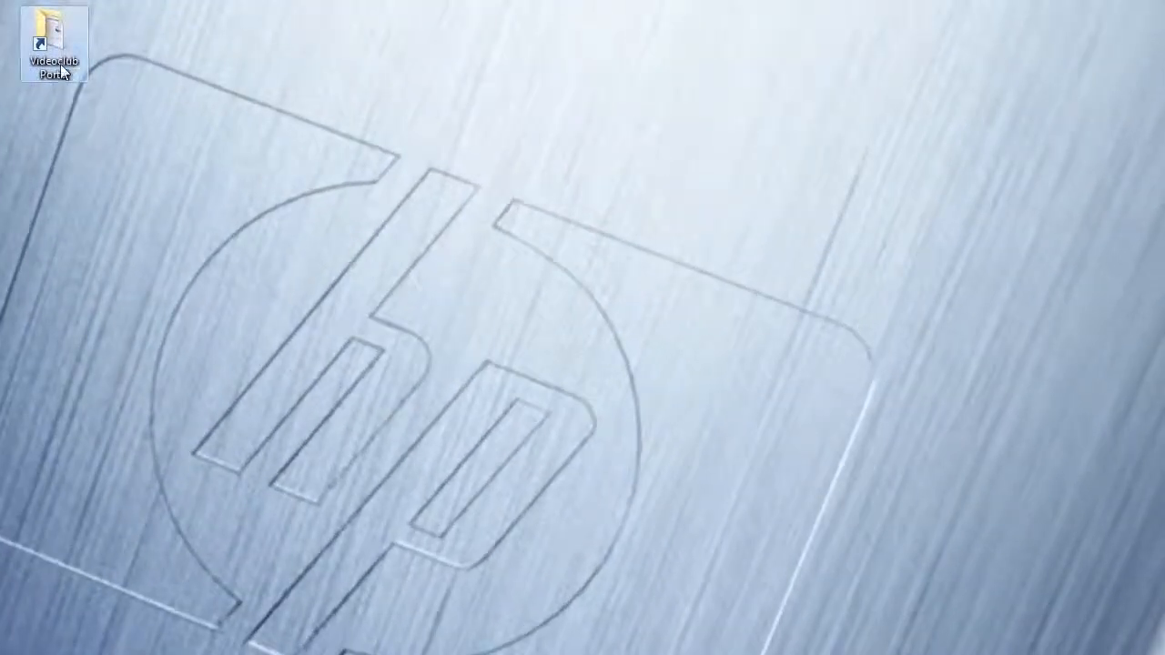
- Open the 02. 10 Shots folder inside the student's own folder through Videoclub Portal and 2015 Spring Class
double_click(61, 69)
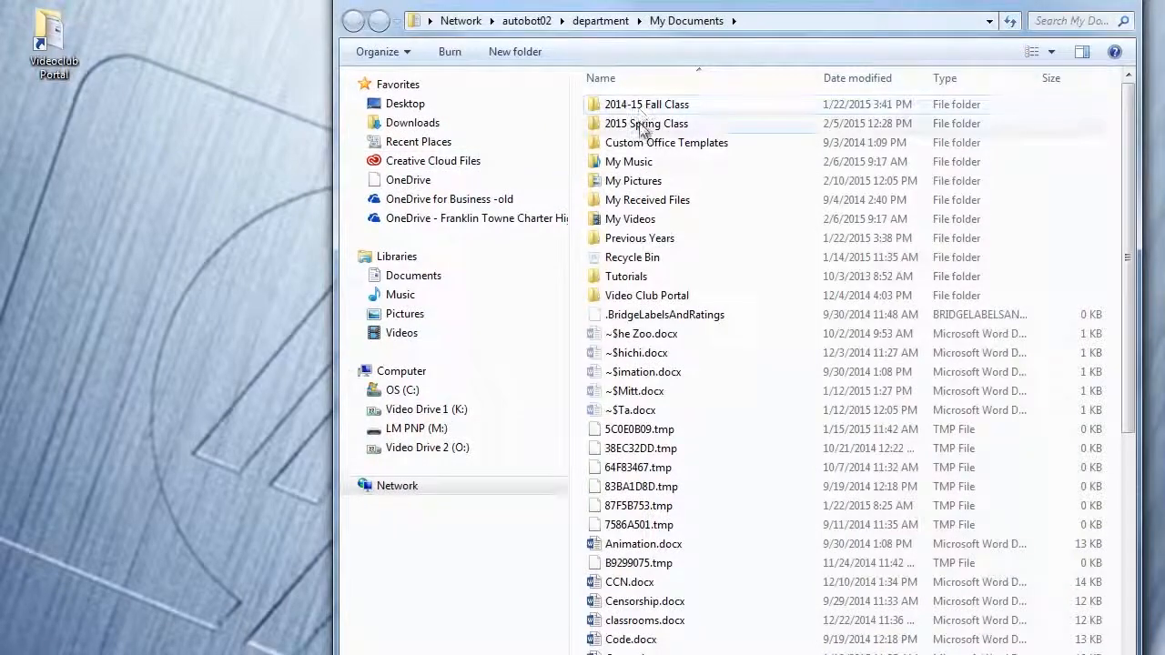
double_click(642, 124)
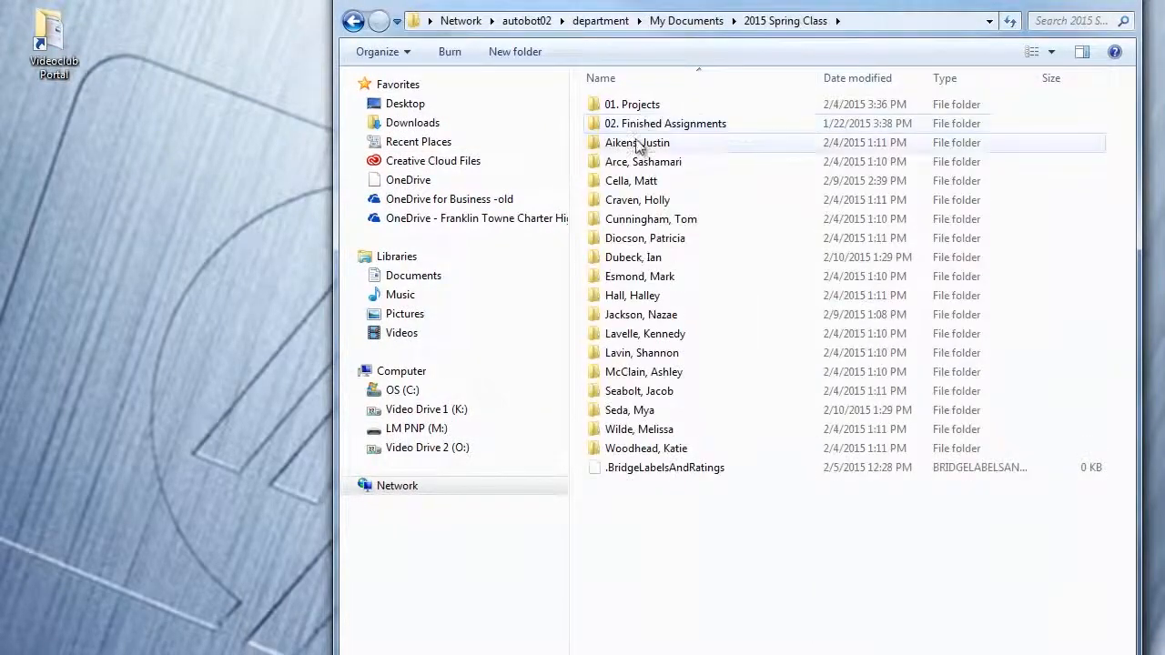
double_click(636, 181)
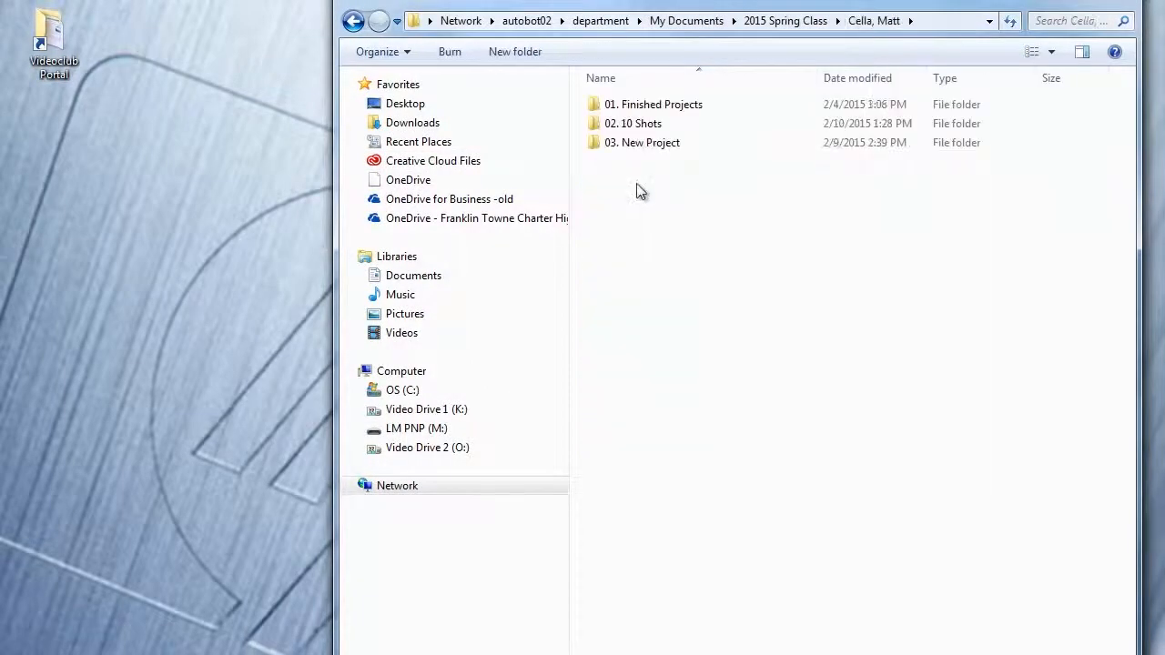
double_click(620, 123)
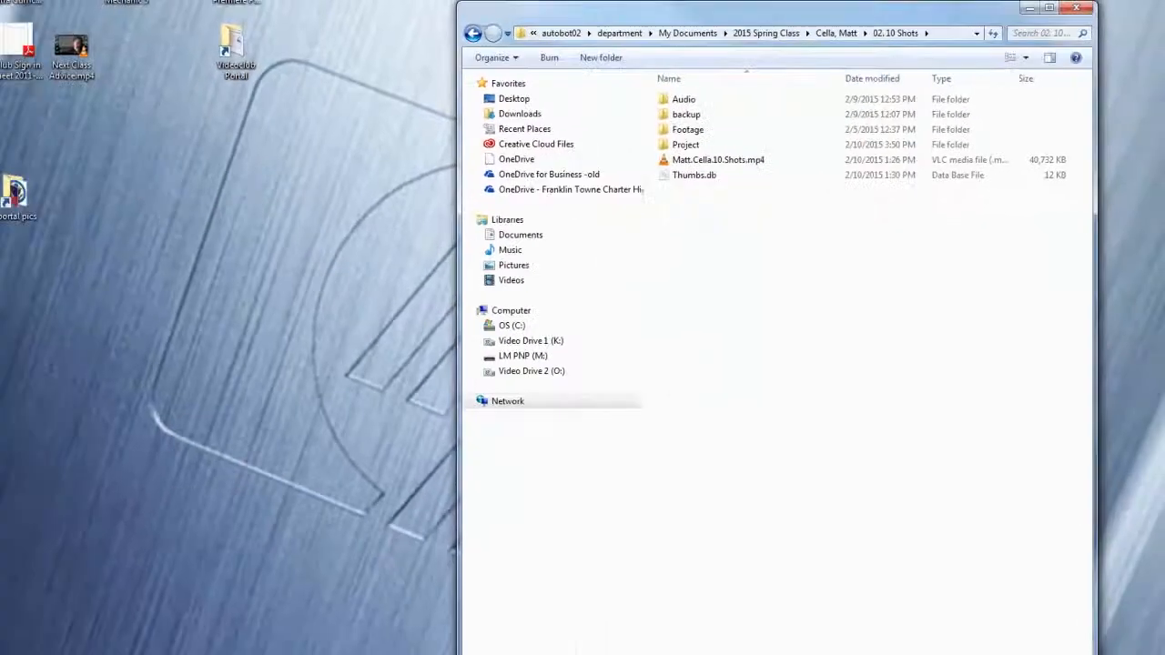
- Try to transfer the exported 10 Shots MP4 from the desktop into the open 02. 10 Shots folder
drag(115, 559, 772, 245)
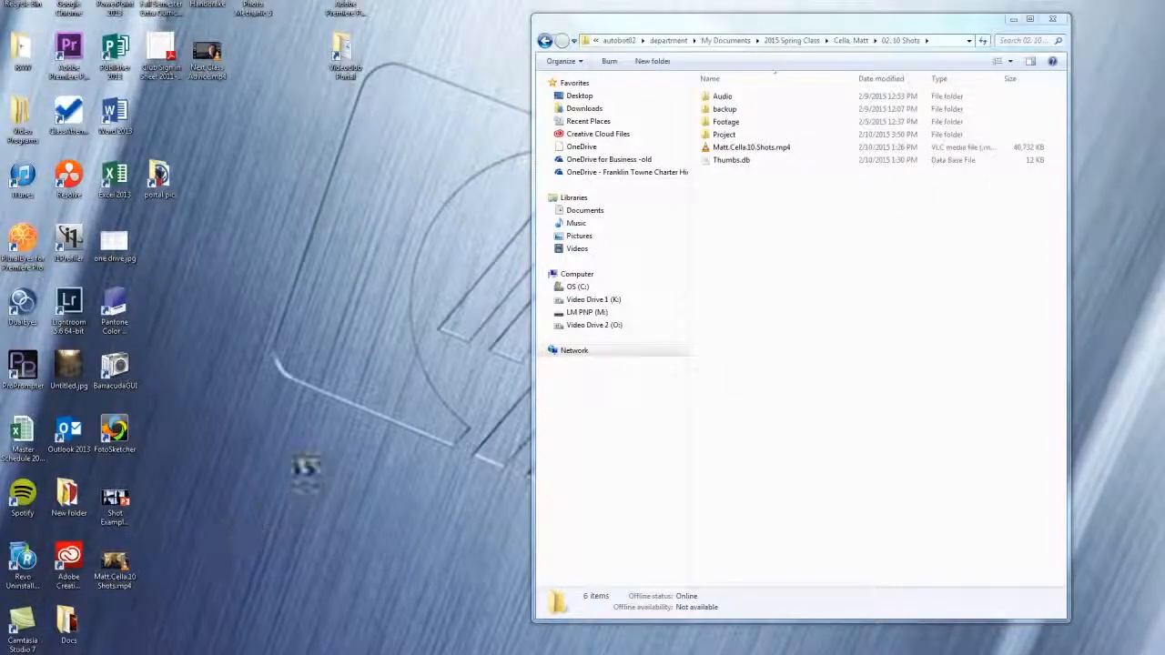
drag(711, 282, 681, 178)
drag(453, 264, 483, 468)
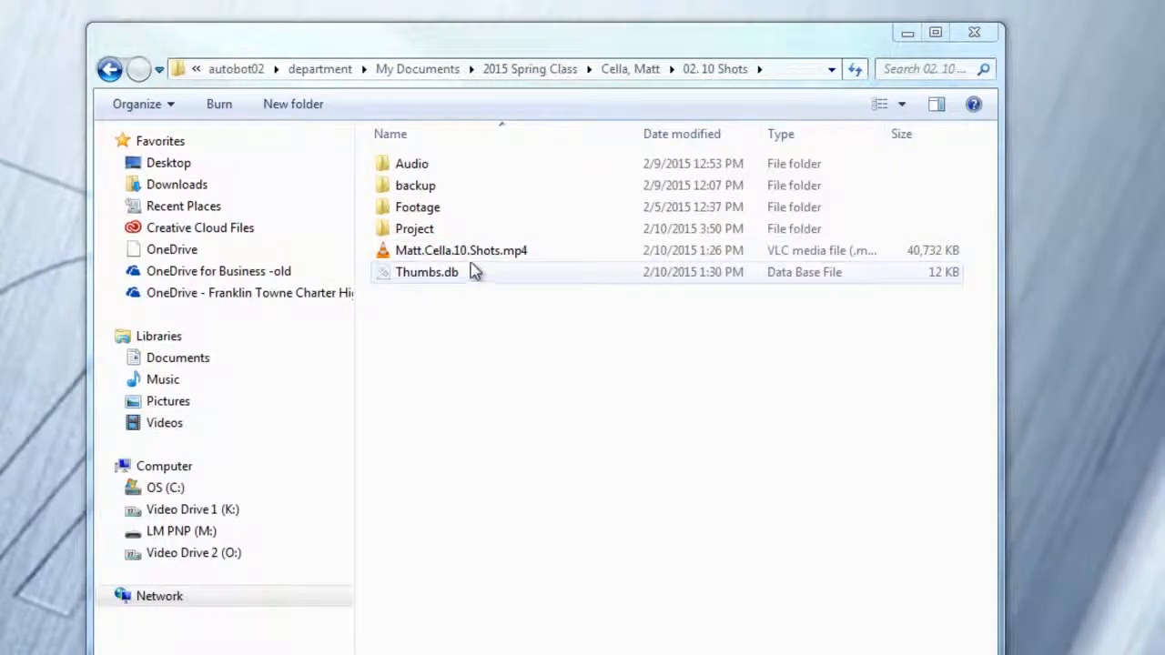
click(427, 376)
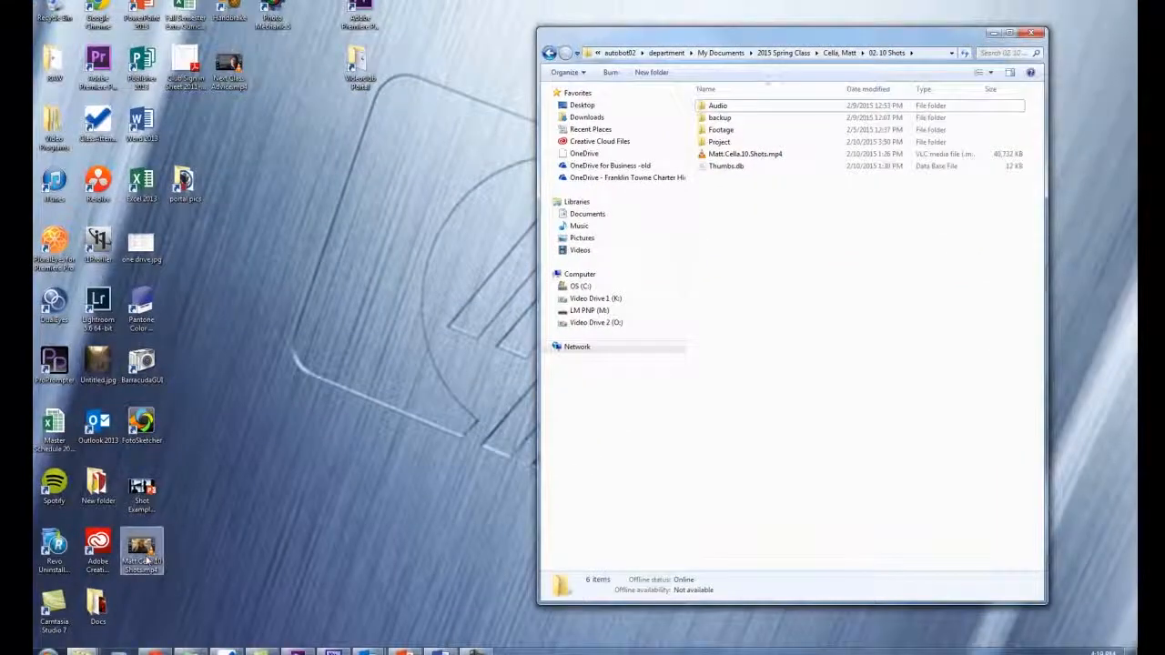
- Delete the exported 10 Shots MP4 from the desktop, sending it to the Recycle Bin
click(145, 560)
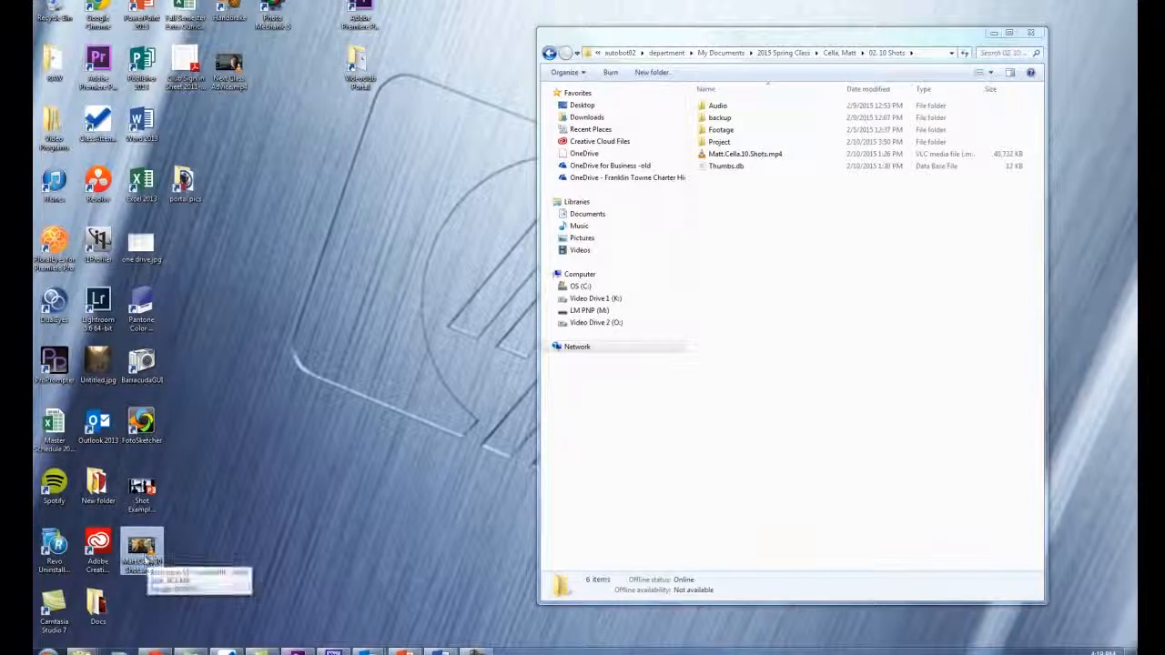
key(Delete)
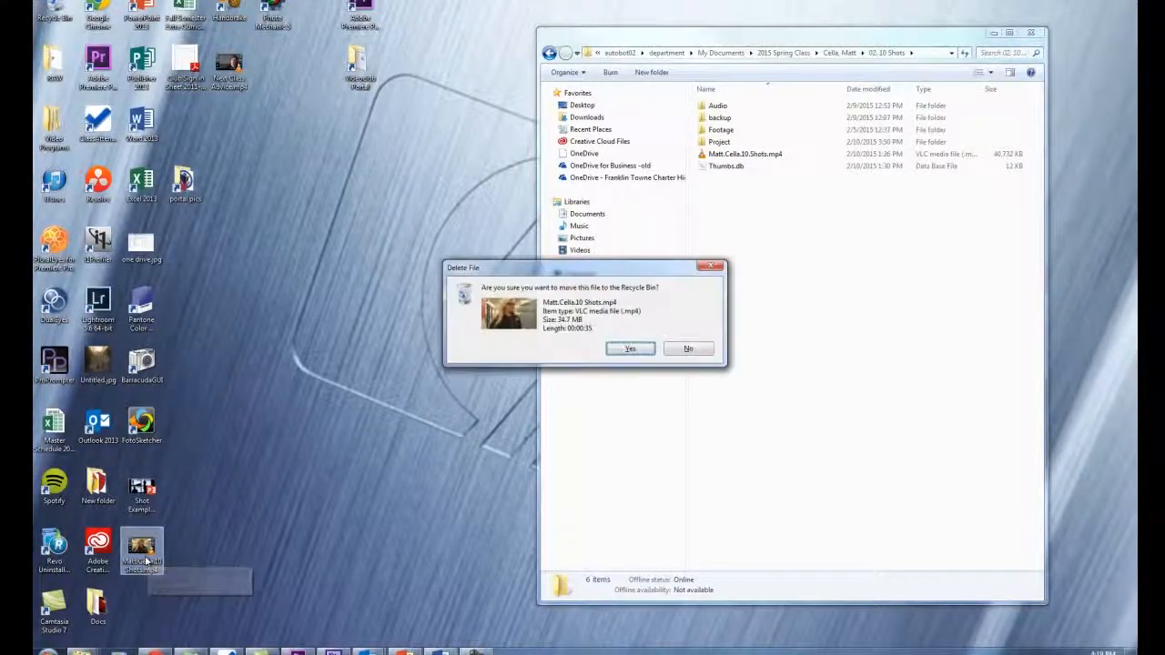
click(629, 351)
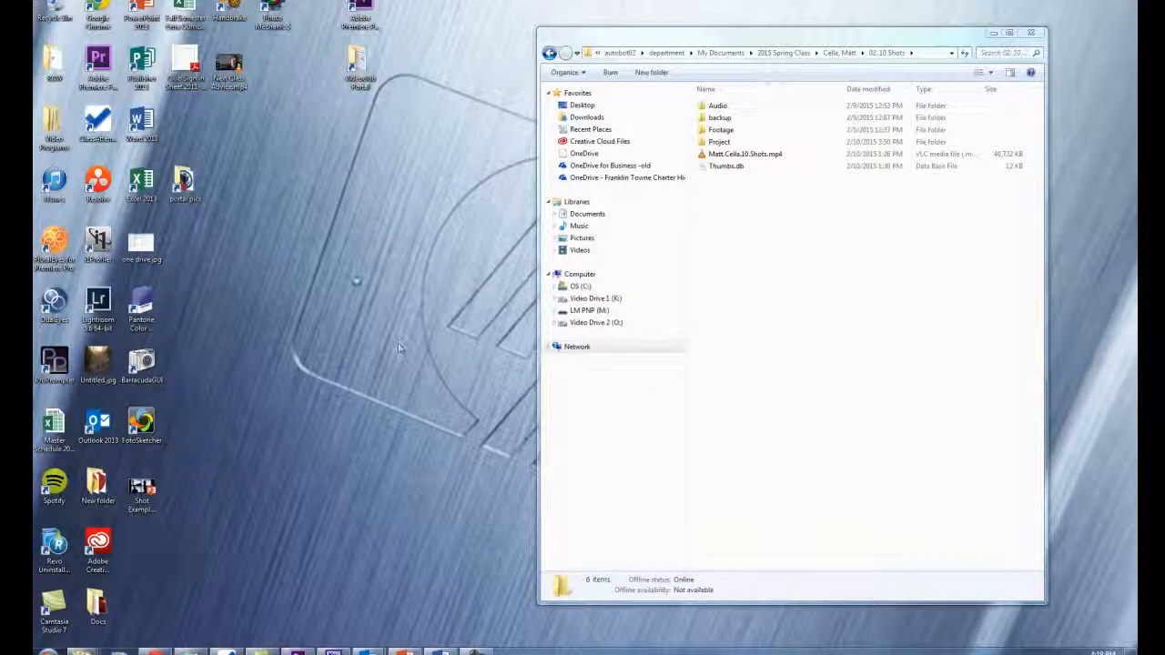